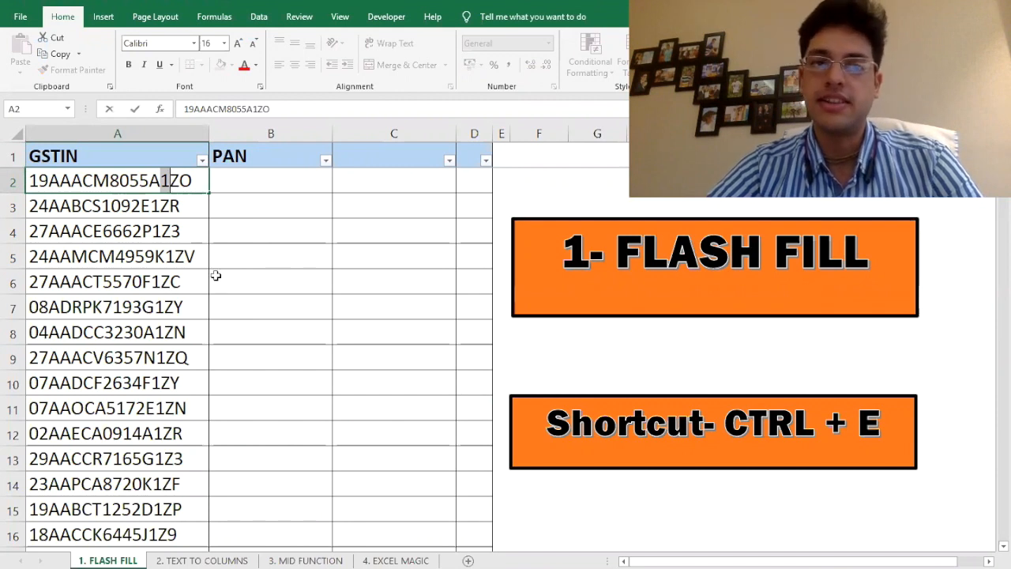
Examine the first GSTIN code to see where the PAN characters sit
{"action": "key", "text": "Right"}
{"action": "key", "text": "shift+Left"}
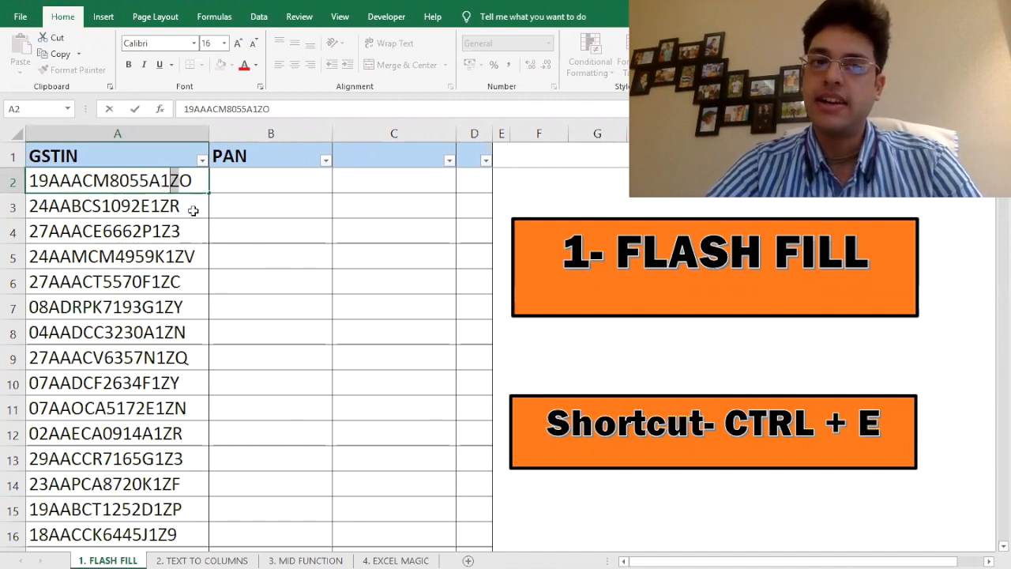
{"action": "key", "text": "Right"}
{"action": "key", "text": "shift+Right"}
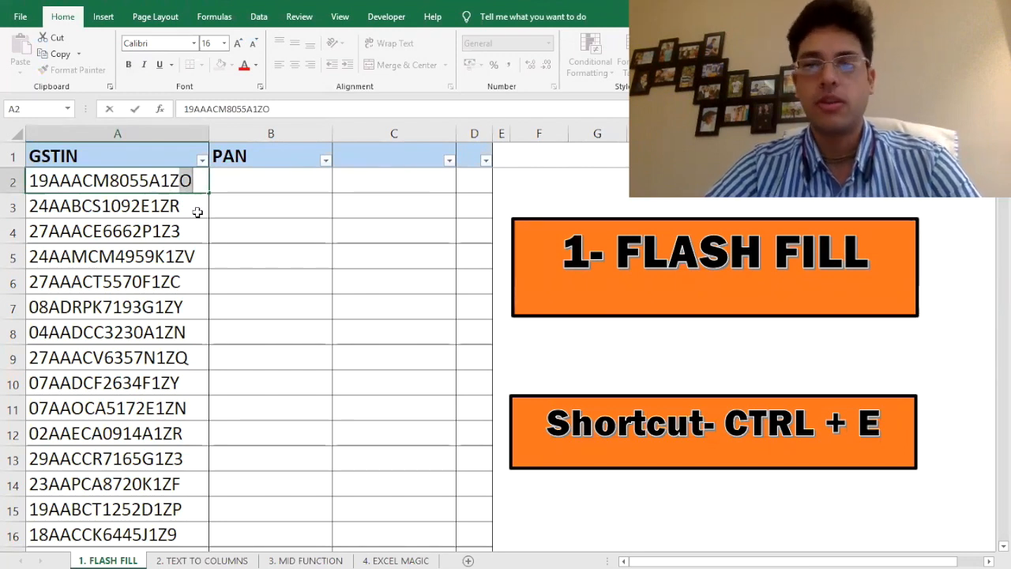
{"action": "key", "text": "Escape"}
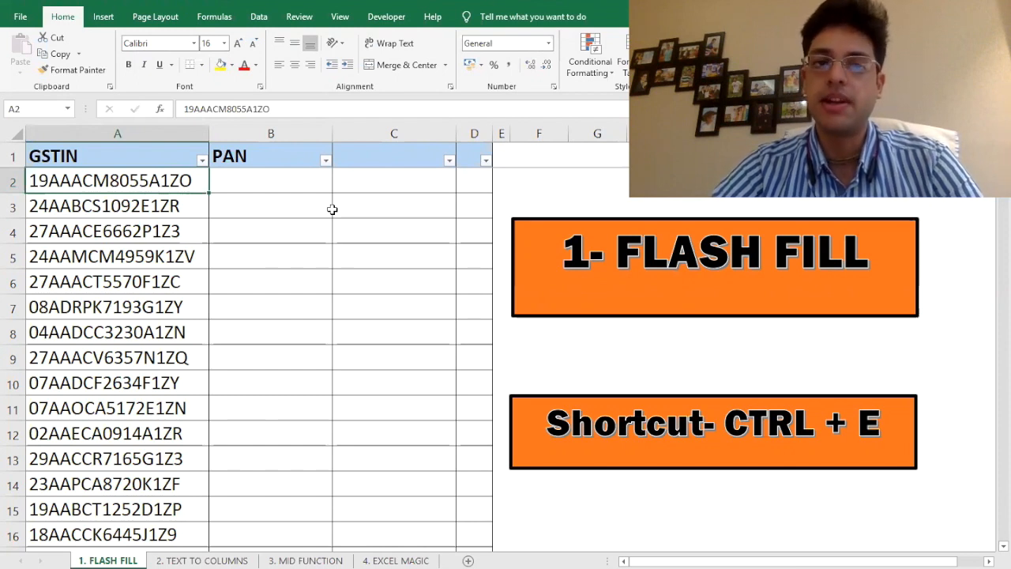
Enter 19 as a trial example in B2 and Flash Fill the PAN column
{"action": "left_click", "coordinate": [280, 180]}
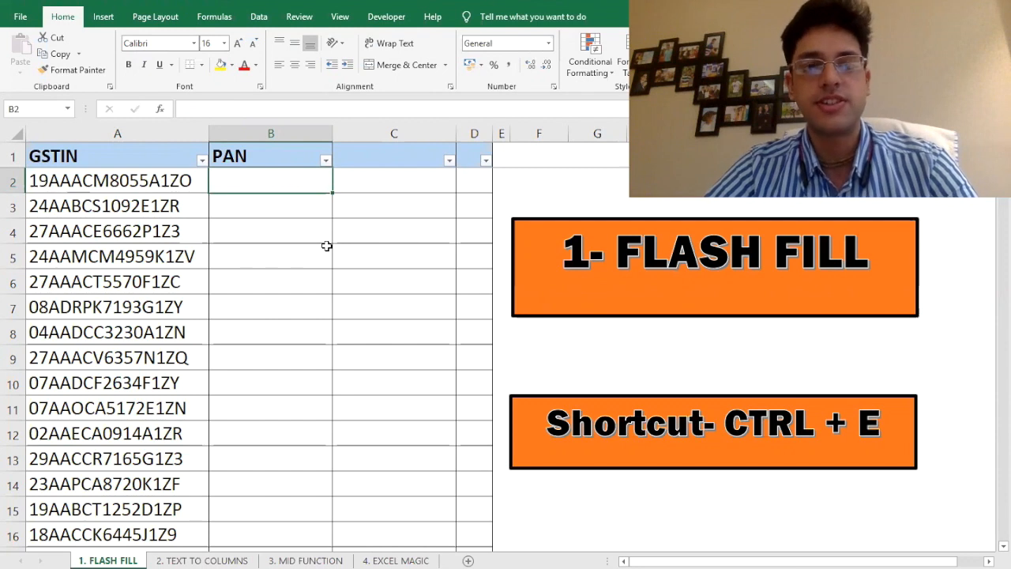
{"action": "key", "text": "Left"}
{"action": "key", "text": "Right"}
{"action": "type", "text": "19"}
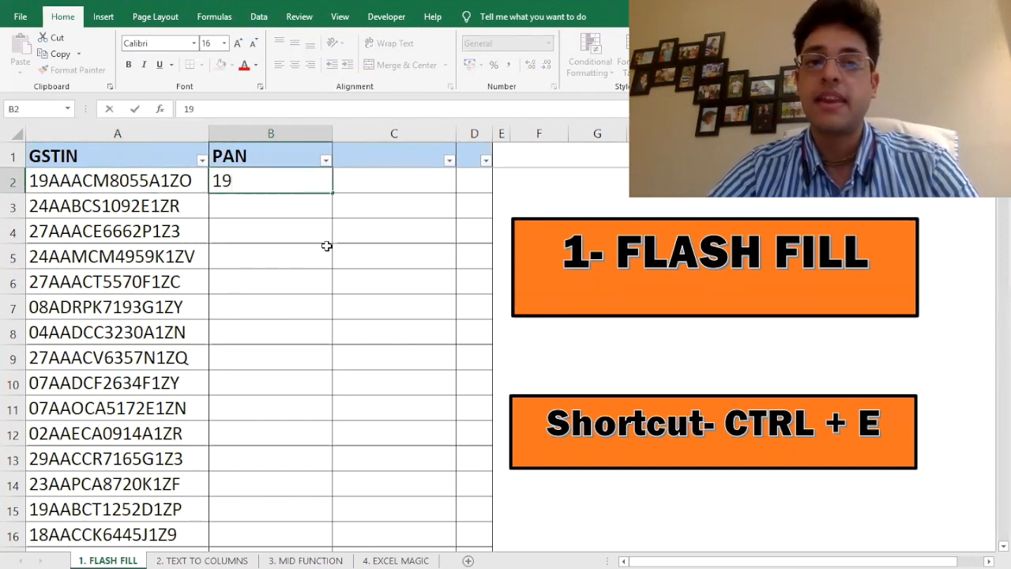
{"action": "key", "text": "Return"}
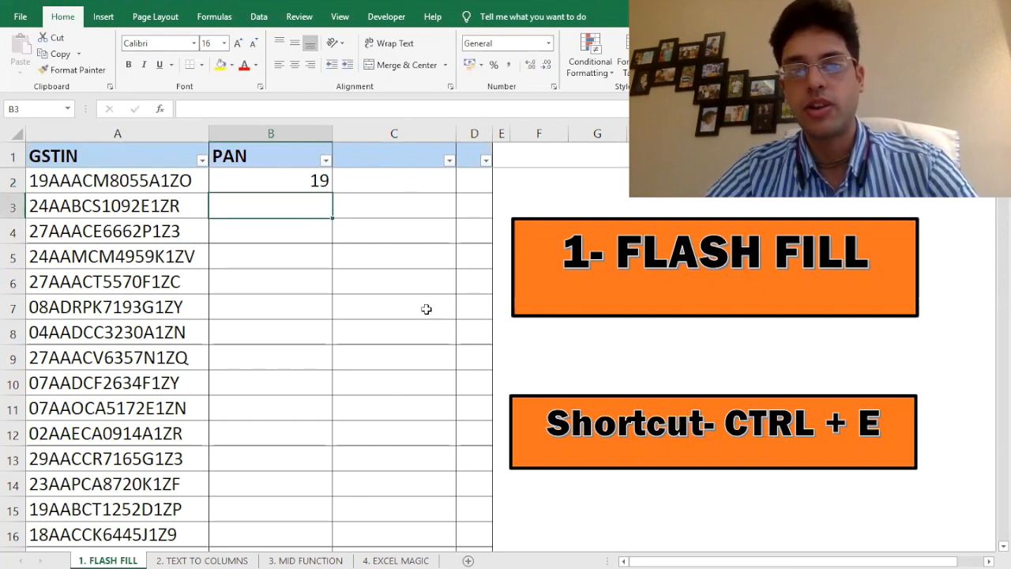
{"action": "key", "text": "ctrl+e"}
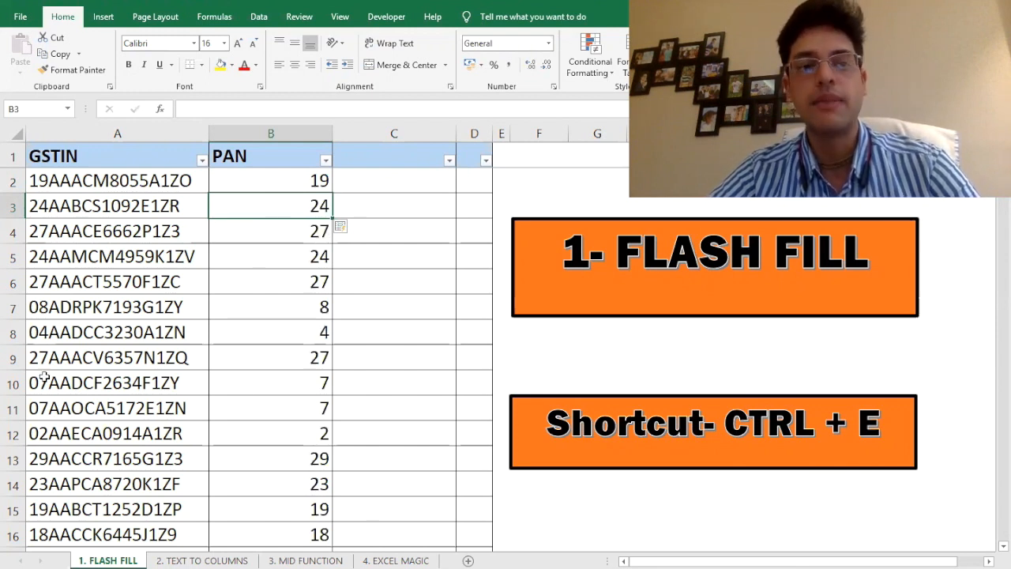
Review the trial values down to row 500, then clear them from the PAN column
{"action": "scroll", "coordinate": [79, 371], "scroll_direction": "down", "scroll_amount": 17}
{"action": "scroll", "coordinate": [83, 384], "scroll_direction": "down", "scroll_amount": 20}
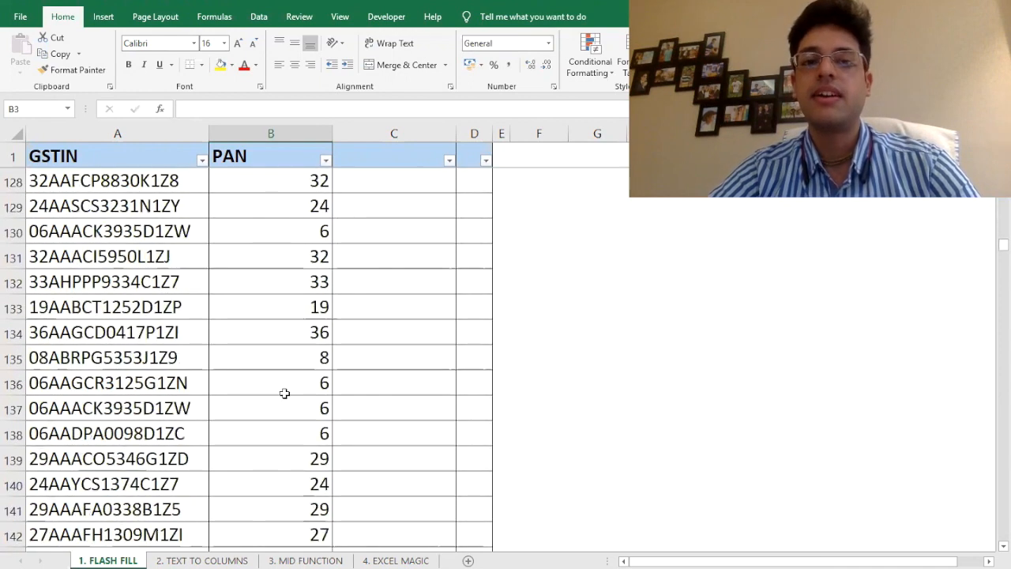
{"action": "left_click", "coordinate": [276, 387]}
{"action": "key", "text": "Down"}
{"action": "key", "text": "Down"}
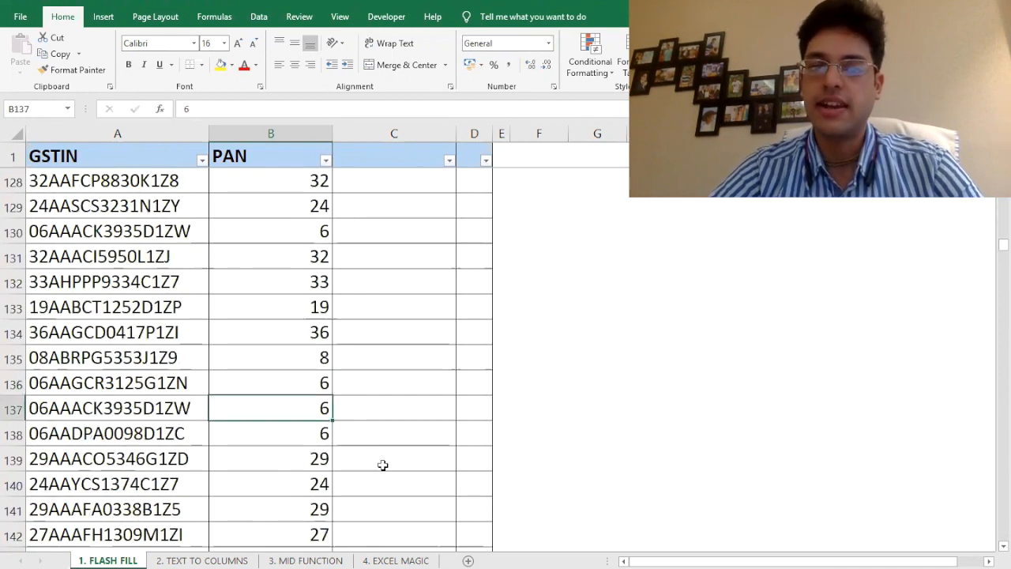
{"action": "key", "text": "ctrl+Down"}
{"action": "key", "text": "Left"}
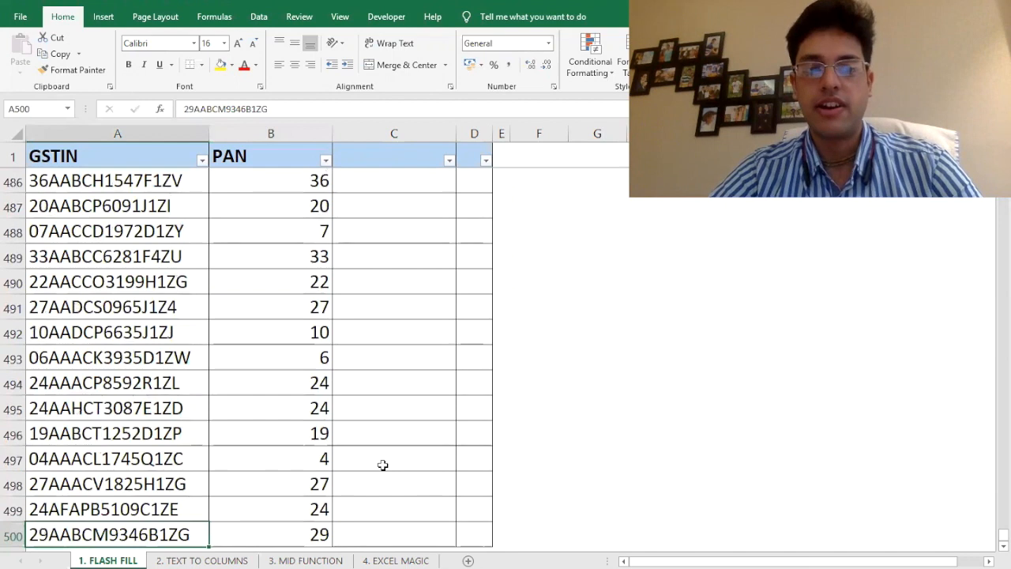
{"action": "key", "text": "Right"}
{"action": "key", "text": "ctrl+Up"}
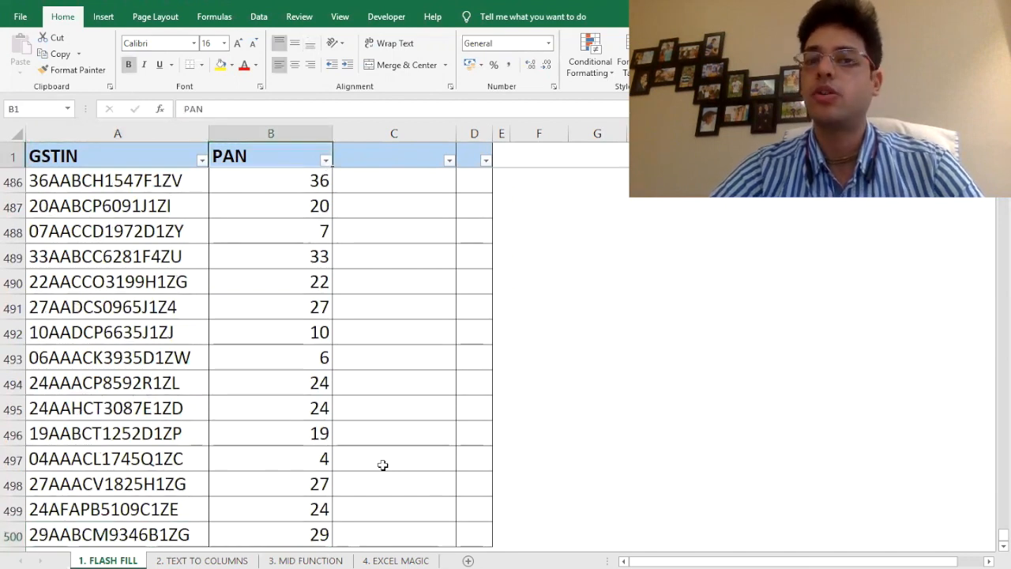
{"action": "key", "text": "Down"}
{"action": "key", "text": "ctrl+shift+Down"}
{"action": "key", "text": "Delete"}
{"action": "key", "text": "ctrl+shift+Up"}
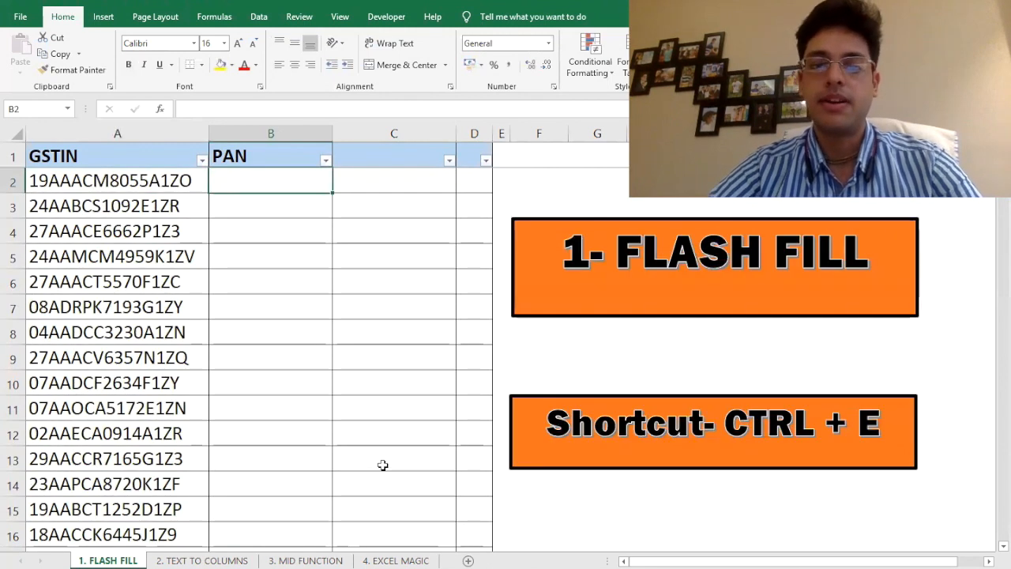
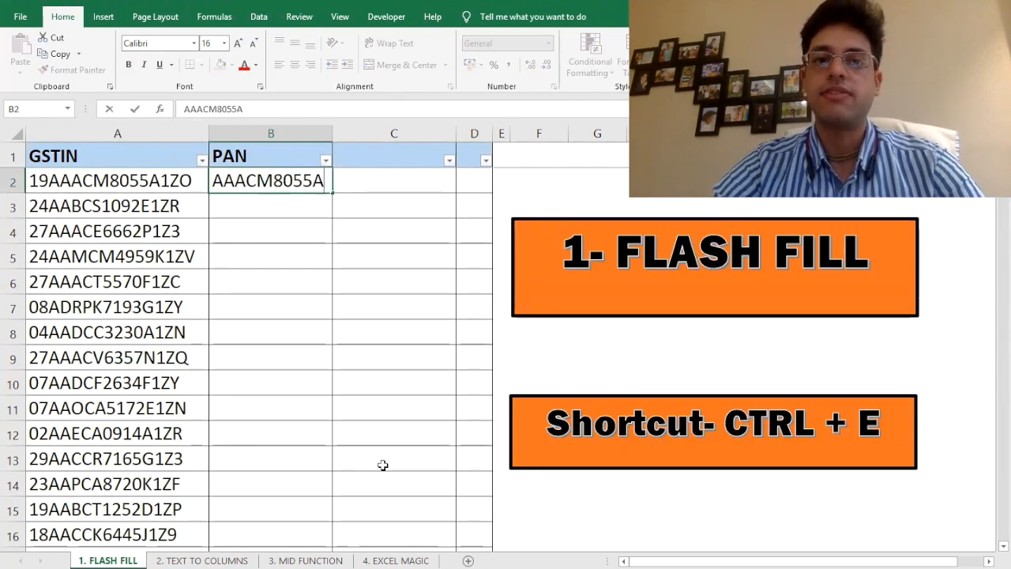
{"action": "key", "text": "Return"}
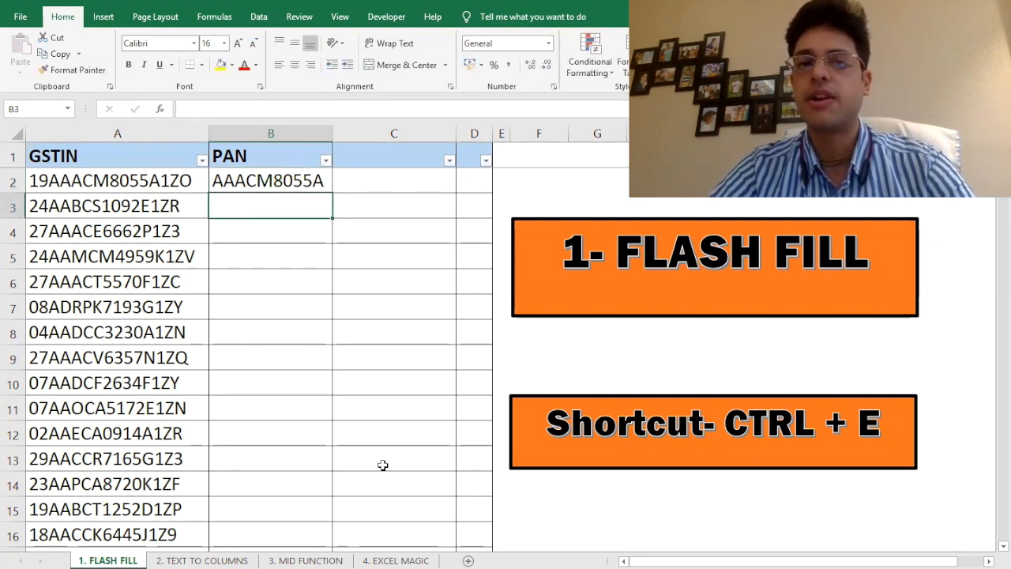
{"action": "key", "text": "ctrl+e"}
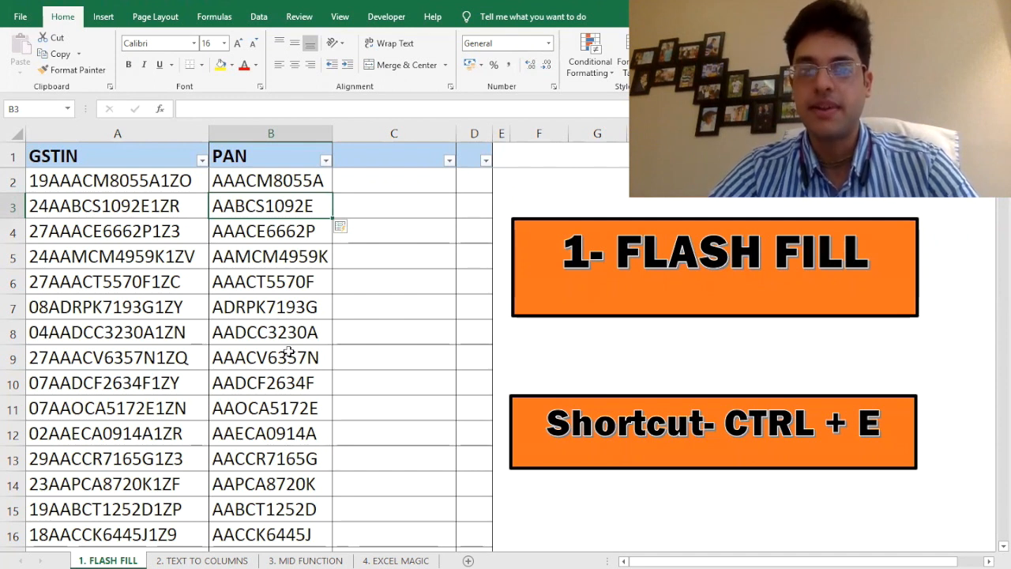
{"action": "left_click", "coordinate": [299, 224]}
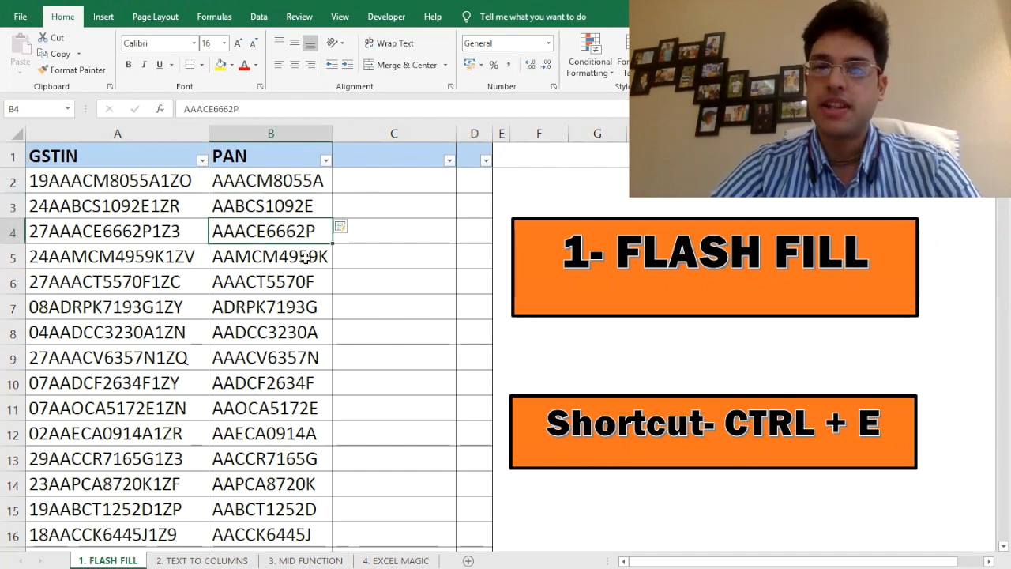
{"action": "key", "text": "Up"}
{"action": "key", "text": "Up"}
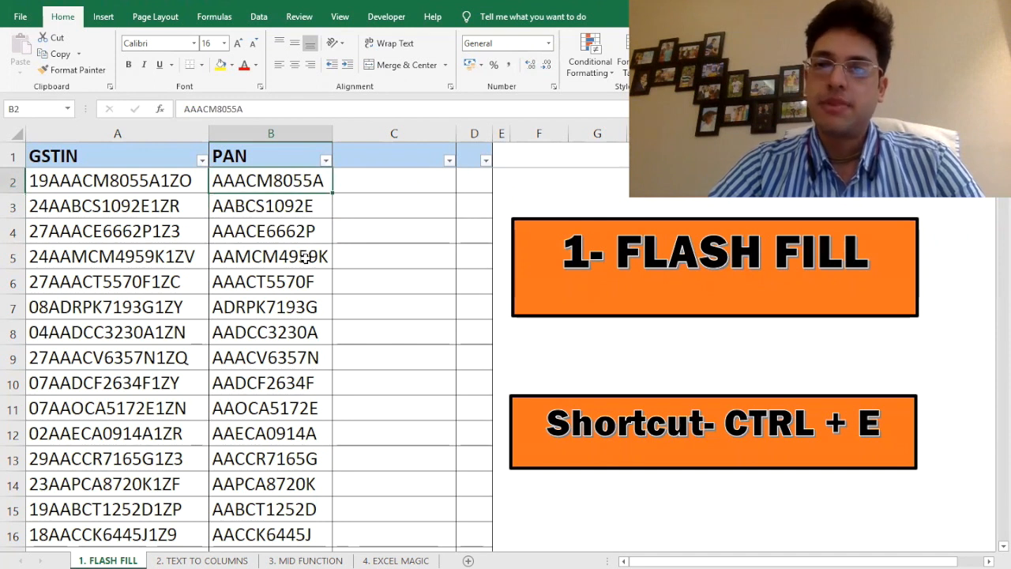
{"action": "key", "text": "Down"}
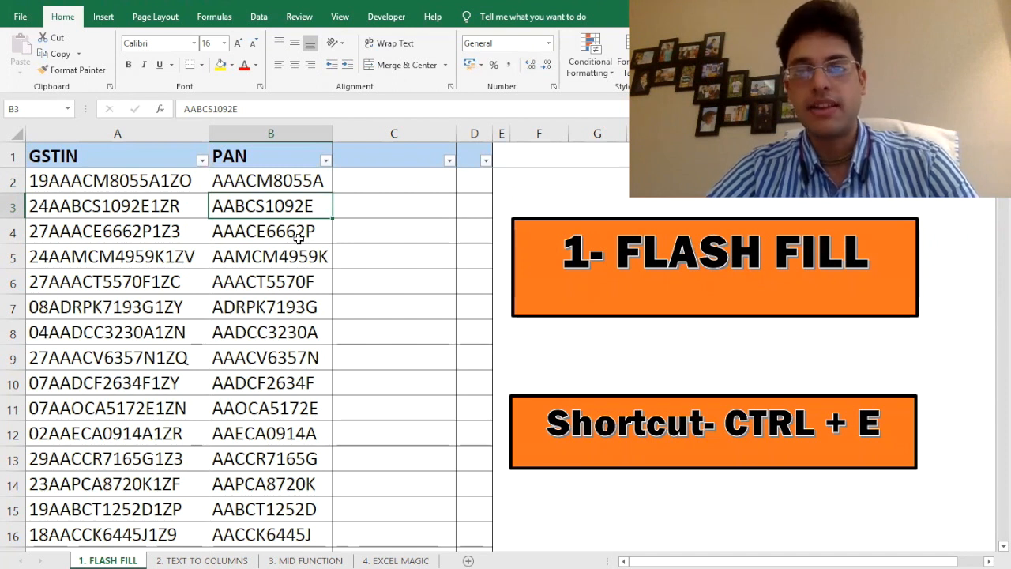
{"action": "key", "text": "Down"}
{"action": "key", "text": "Down"}
{"action": "key", "text": "Down"}
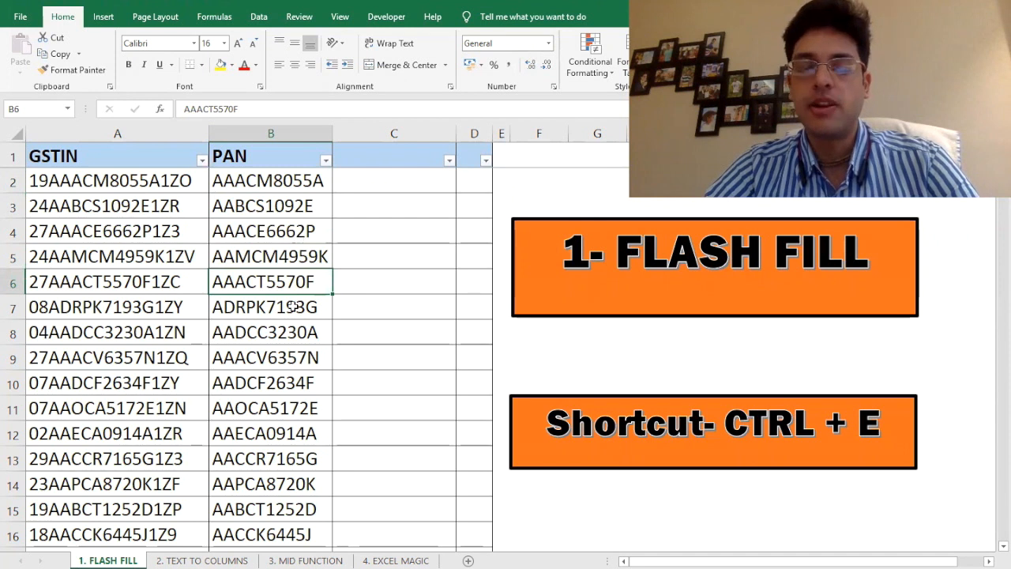
{"action": "left_click", "coordinate": [388, 181]}
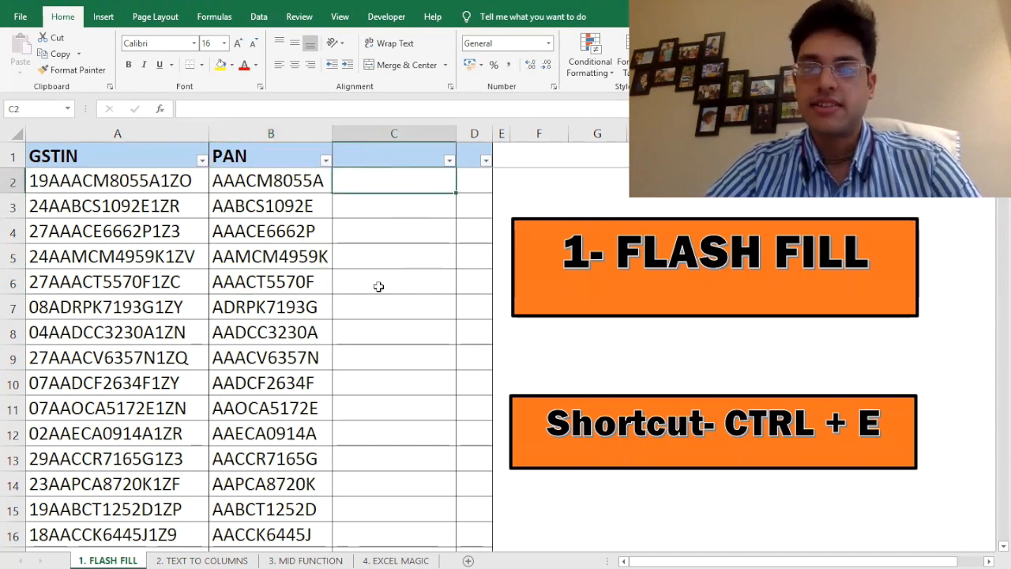
Enter =LEN(B2) in C2, giving a length of 10
{"action": "type", "text": "=len"}
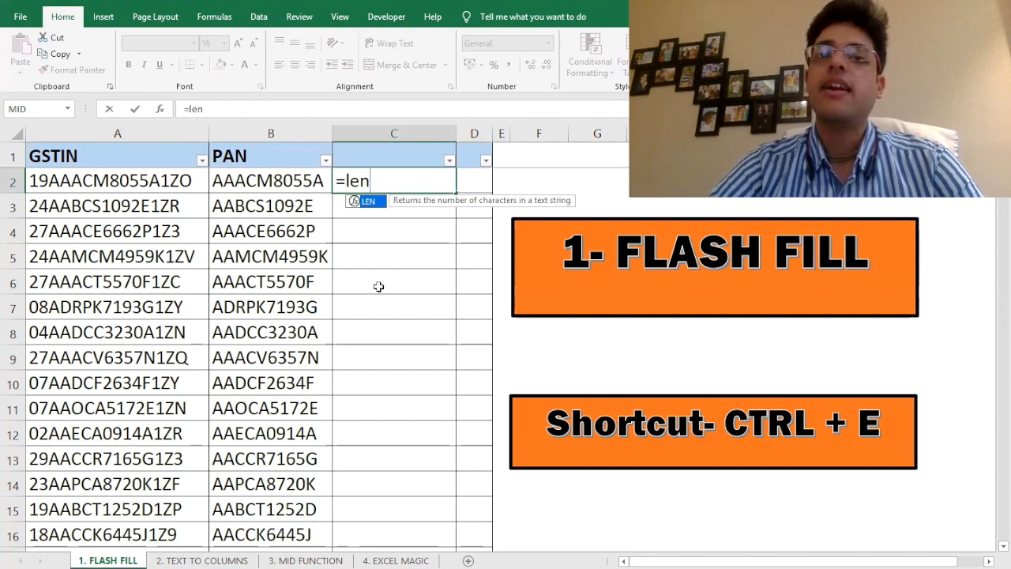
{"action": "type", "text": "("}
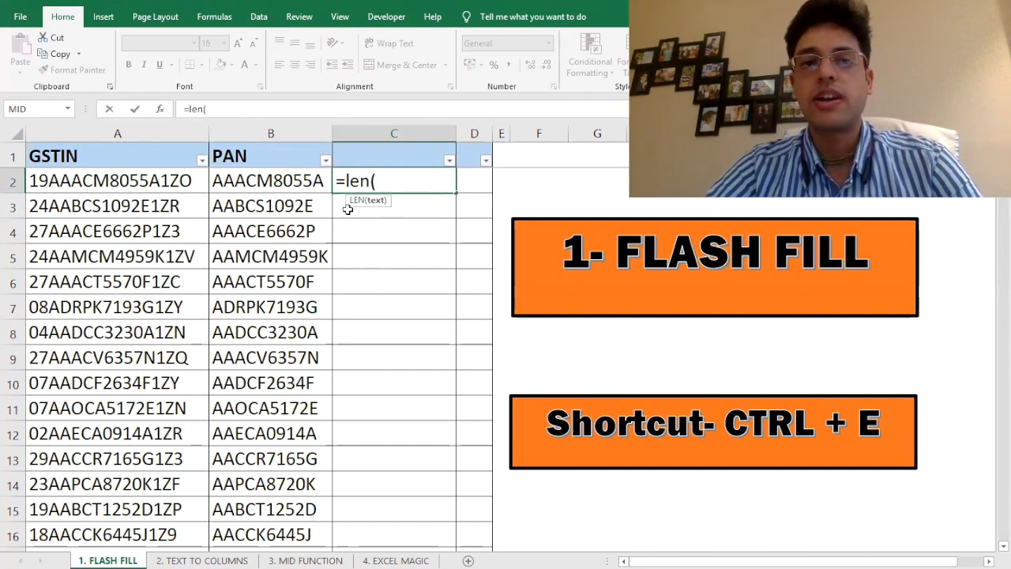
{"action": "left_click", "coordinate": [279, 181]}
{"action": "type", "text": ")"}
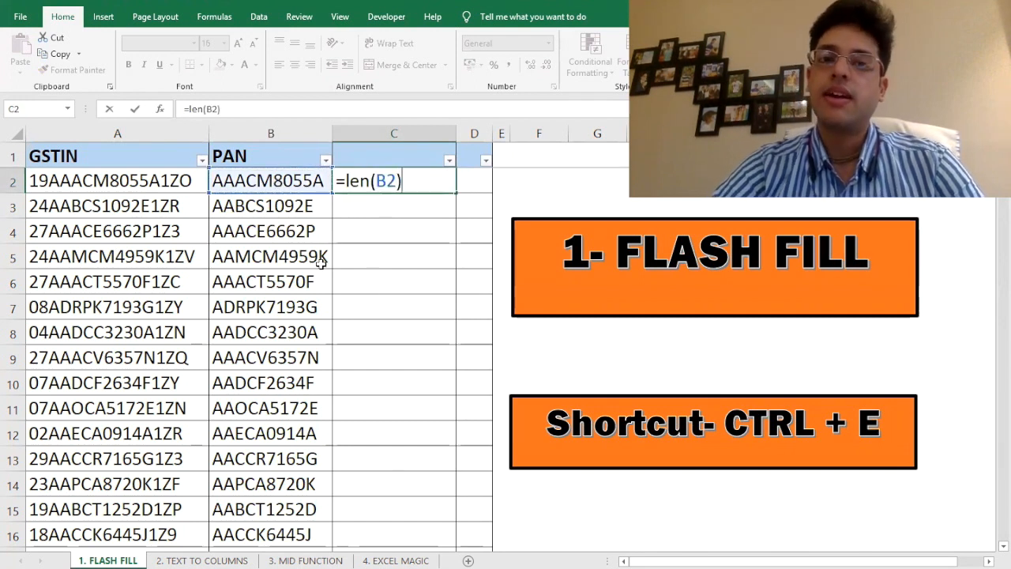
{"action": "key", "text": "Return"}
Copy the length formula down column C through row 500
{"action": "key", "text": "Up"}
{"action": "key", "text": "ctrl+c"}
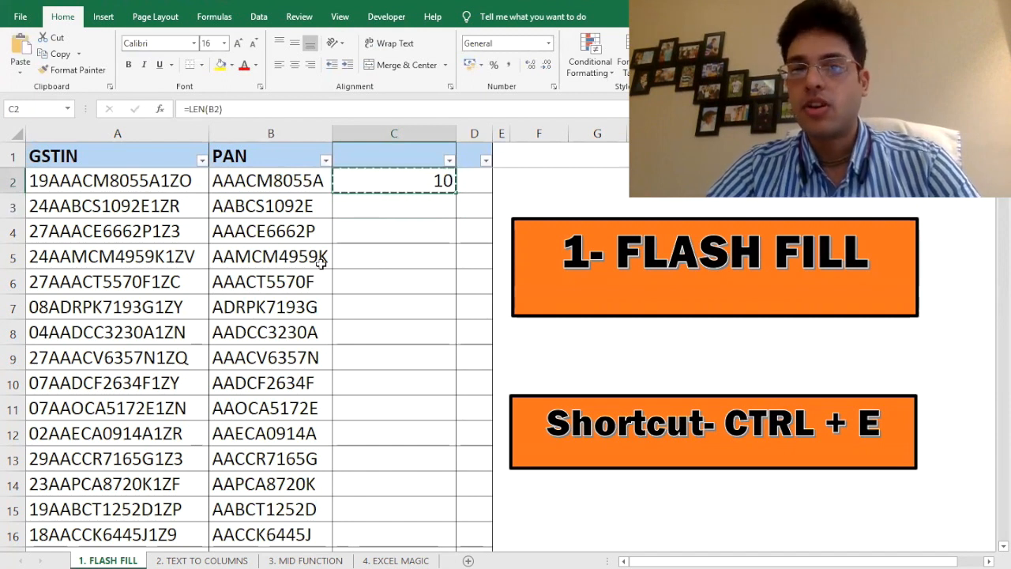
{"action": "key", "text": "Left"}
{"action": "key", "text": "ctrl+Down"}
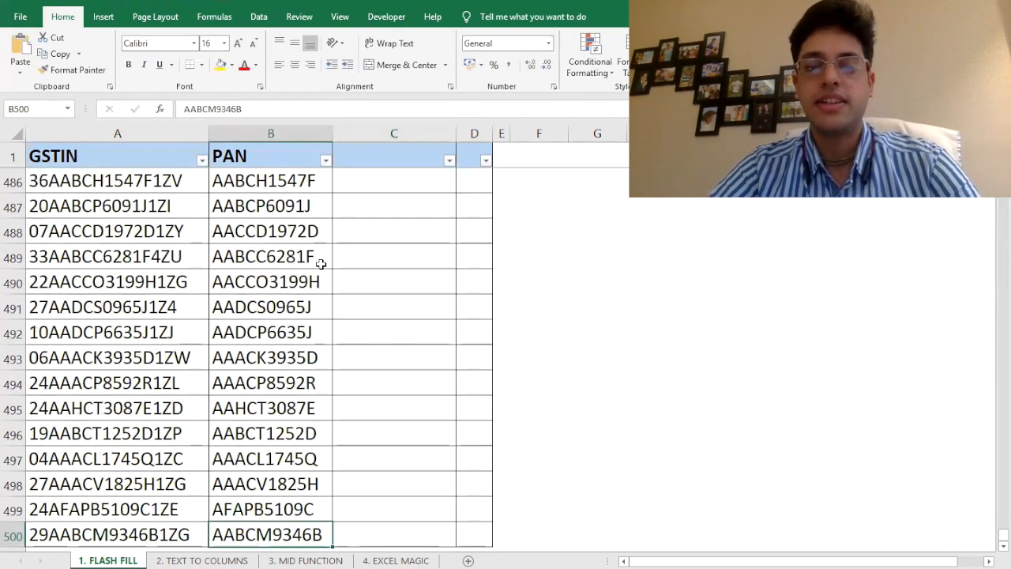
{"action": "key", "text": "Right"}
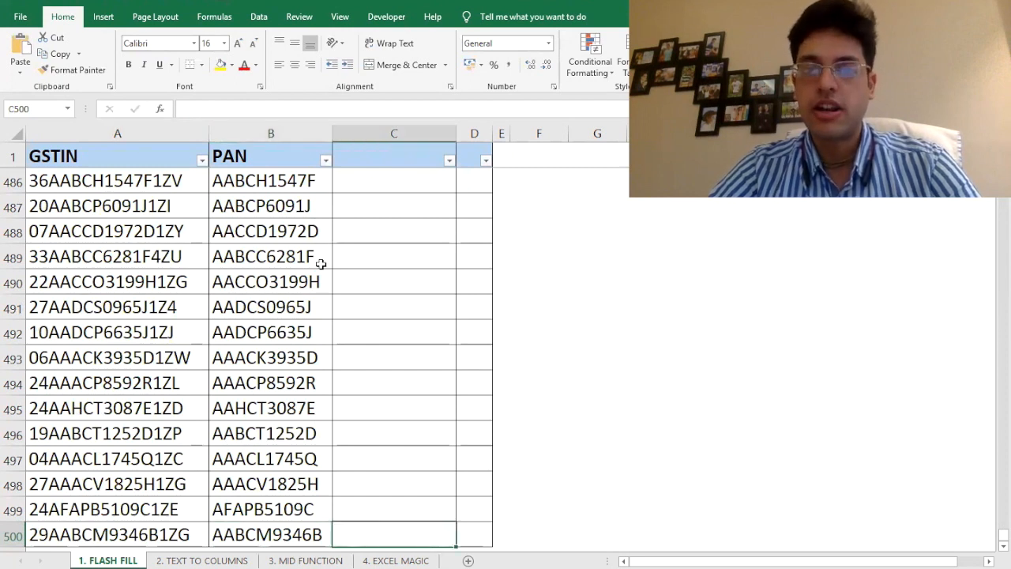
{"action": "key", "text": "ctrl+shift+Up"}
{"action": "key", "text": "ctrl+v"}
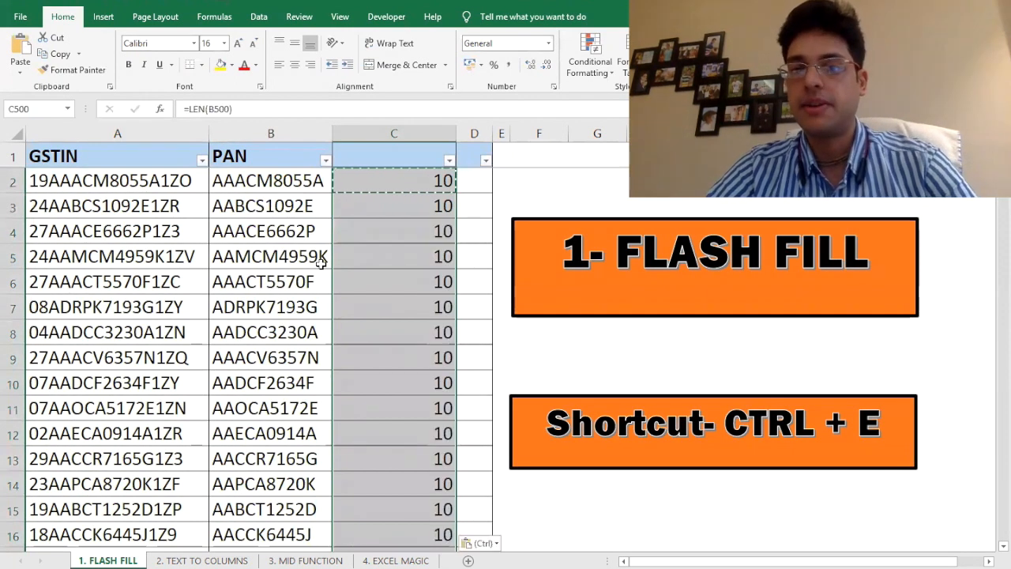
{"action": "key", "text": "ctrl+Up"}
Filter column C to exclude length 10, isolating the short PAN row
{"action": "left_click", "coordinate": [448, 160]}
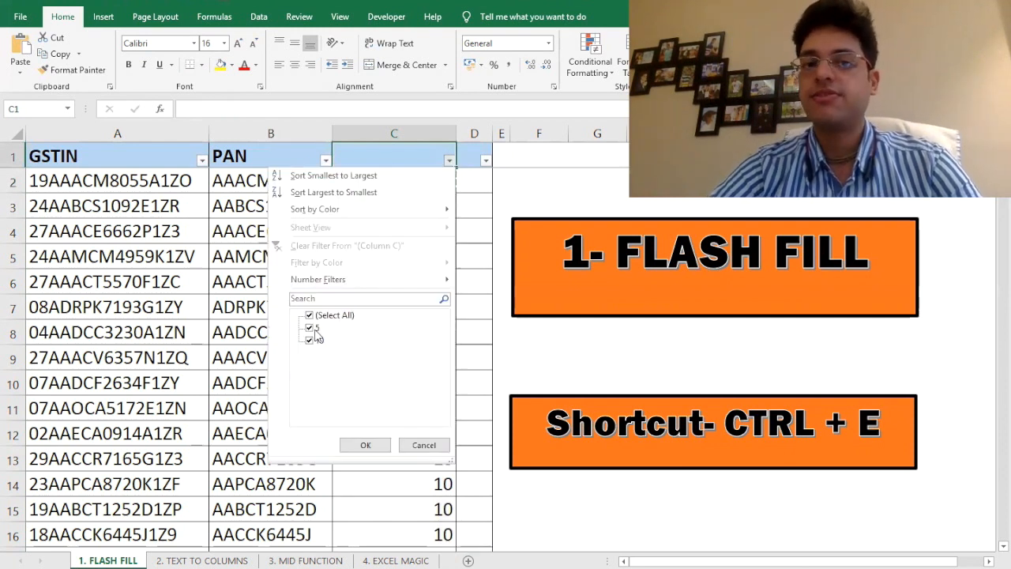
{"action": "left_click", "coordinate": [310, 340]}
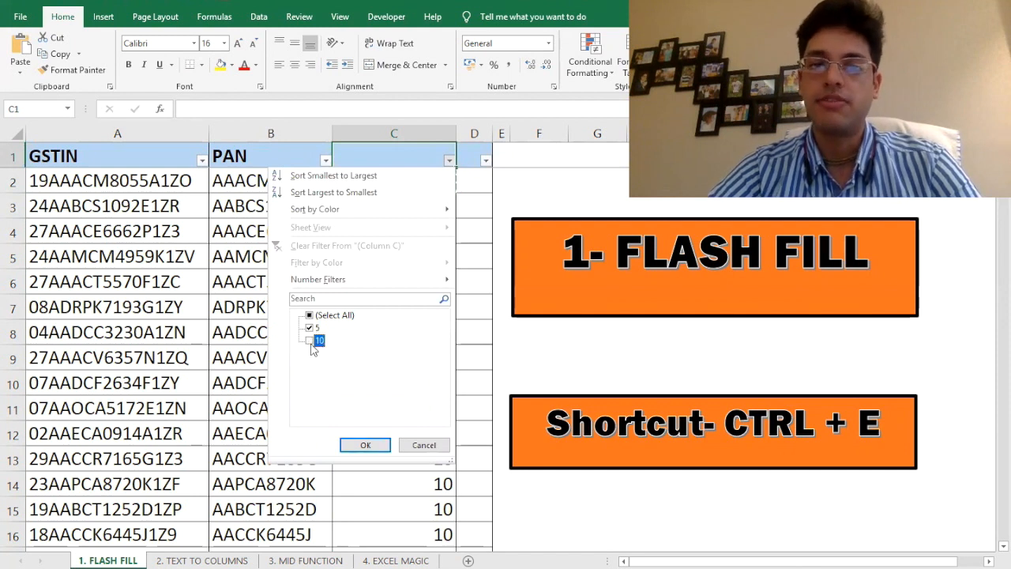
{"action": "left_click", "coordinate": [365, 447]}
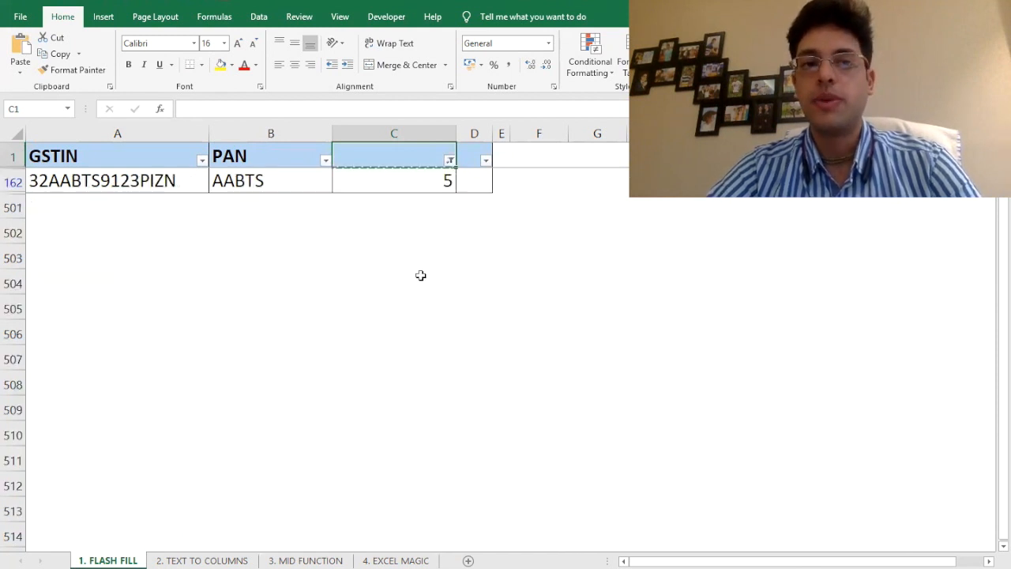
Inspect the GSTIN in A162 to find where its PAN begins and ends
{"action": "key", "text": "Down"}
{"action": "key", "text": "Left"}
{"action": "key", "text": "Left"}
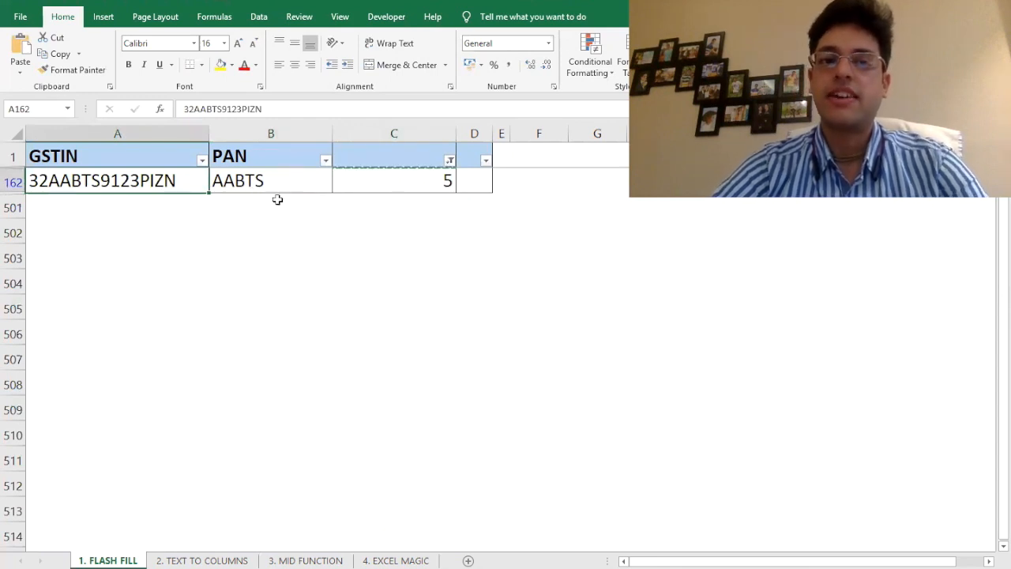
{"action": "key", "text": "F2"}
{"action": "key", "text": "Left"}
{"action": "key", "text": "Left"}
{"action": "key", "text": "Left"}
{"action": "key", "text": "Left"}
{"action": "key", "text": "Left"}
{"action": "key", "text": "Left"}
{"action": "key", "text": "Left"}
{"action": "key", "text": "Left"}
{"action": "key", "text": "Left"}
{"action": "key", "text": "Left"}
{"action": "key", "text": "Left"}
{"action": "key", "text": "Left"}
{"action": "key", "text": "Left"}
{"action": "key", "text": "Left"}
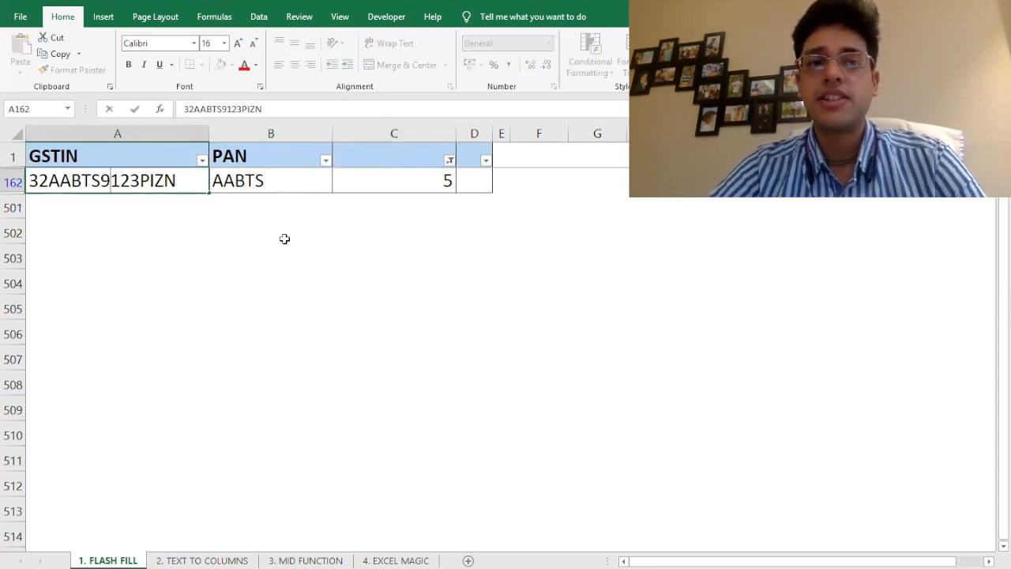
{"action": "key", "text": "Right"}
{"action": "key", "text": "shift+Right"}
{"action": "key", "text": "shift+Right"}
{"action": "key", "text": "shift+Right"}
{"action": "key", "text": "shift+Right"}
{"action": "key", "text": "shift+Right"}
{"action": "key", "text": "shift+Right"}
{"action": "key", "text": "shift+Right"}
{"action": "key", "text": "shift+Right"}
{"action": "key", "text": "shift+Right"}
{"action": "key", "text": "shift+Right"}
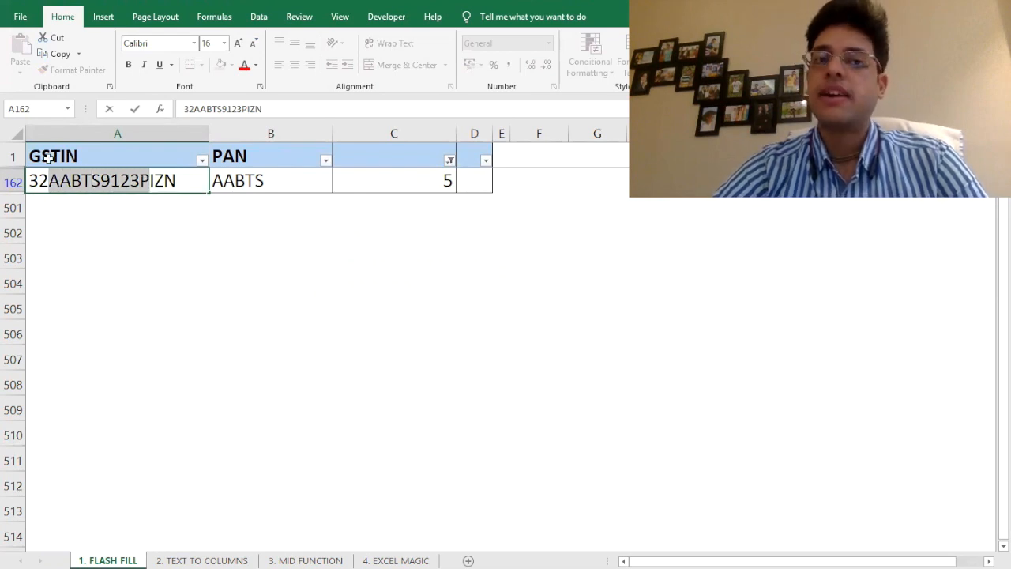
{"action": "left_click", "coordinate": [152, 181]}
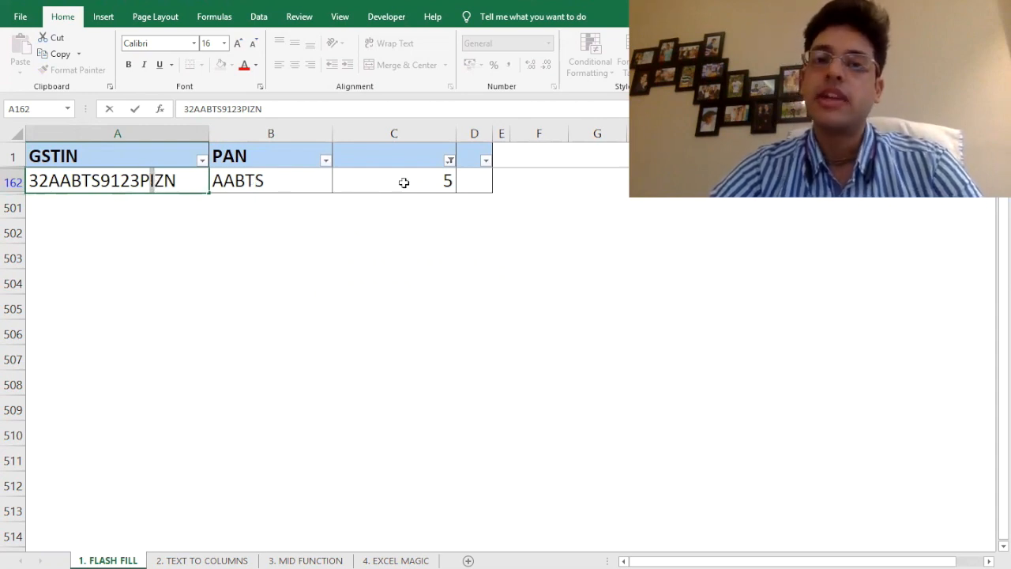
{"action": "left_click", "coordinate": [294, 180]}
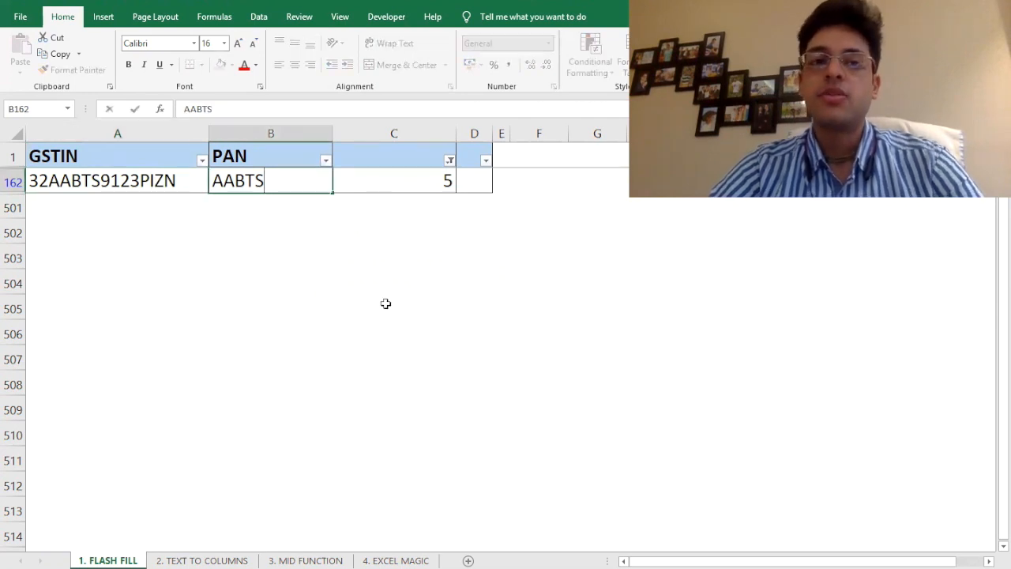
{"action": "key", "text": "Return"}
{"action": "key", "text": "Up"}
{"action": "key", "text": "Up"}
{"action": "key", "text": "Right"}
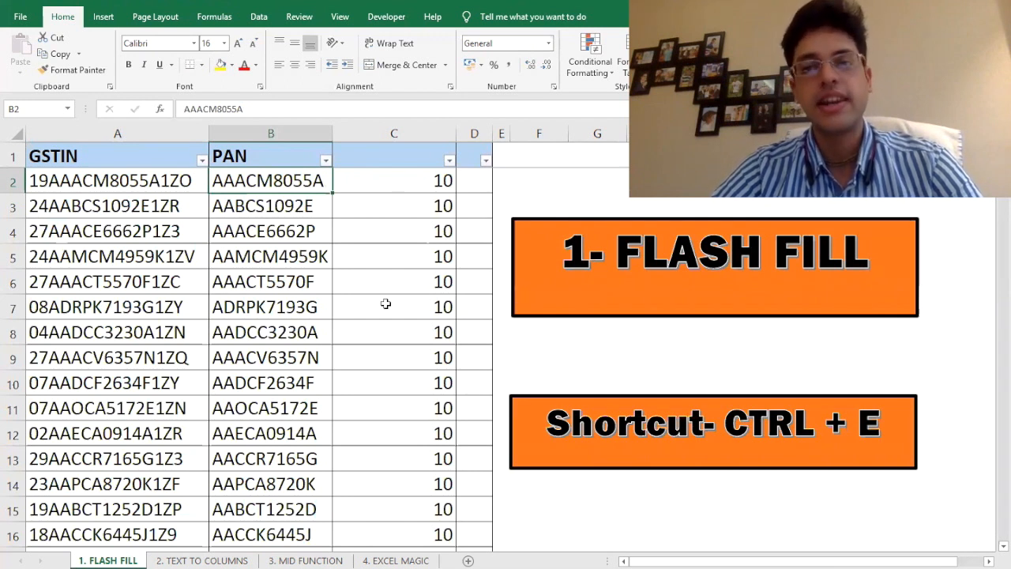
Switch to the 2. TEXT TO COLUMNS sheet
{"action": "key", "text": "Left"}
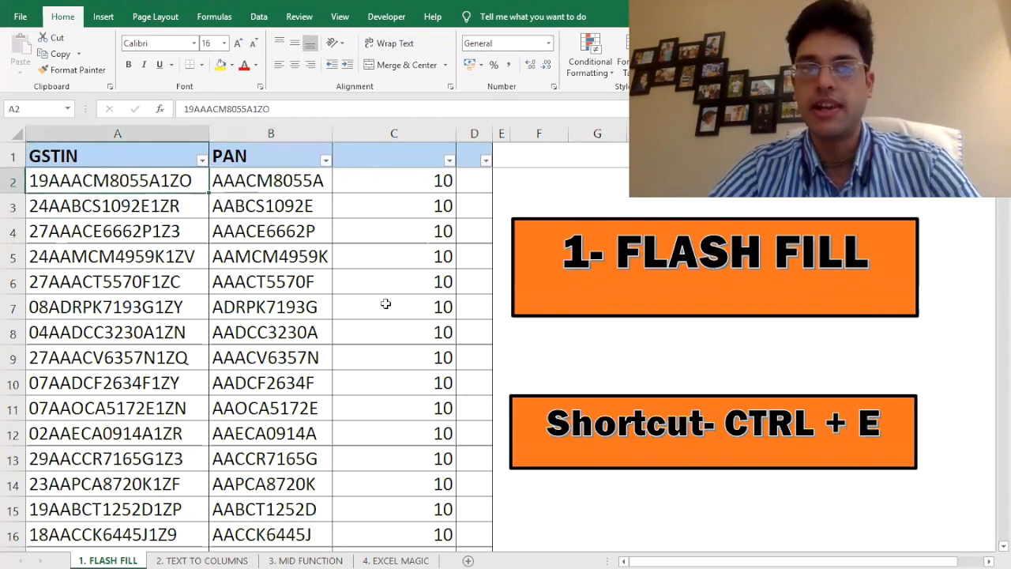
{"action": "key", "text": "Up"}
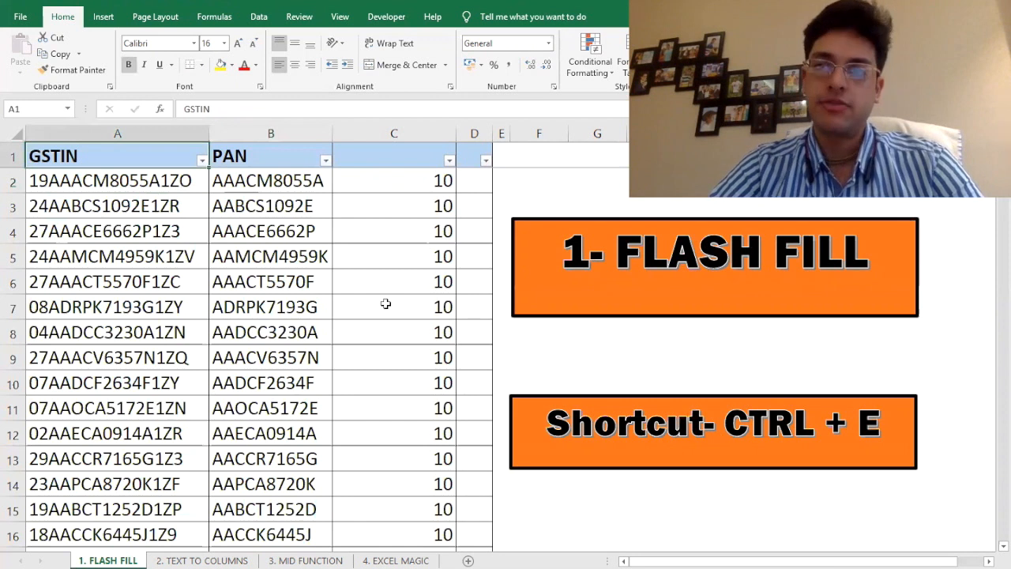
{"action": "key", "text": "ctrl+Page_Down"}
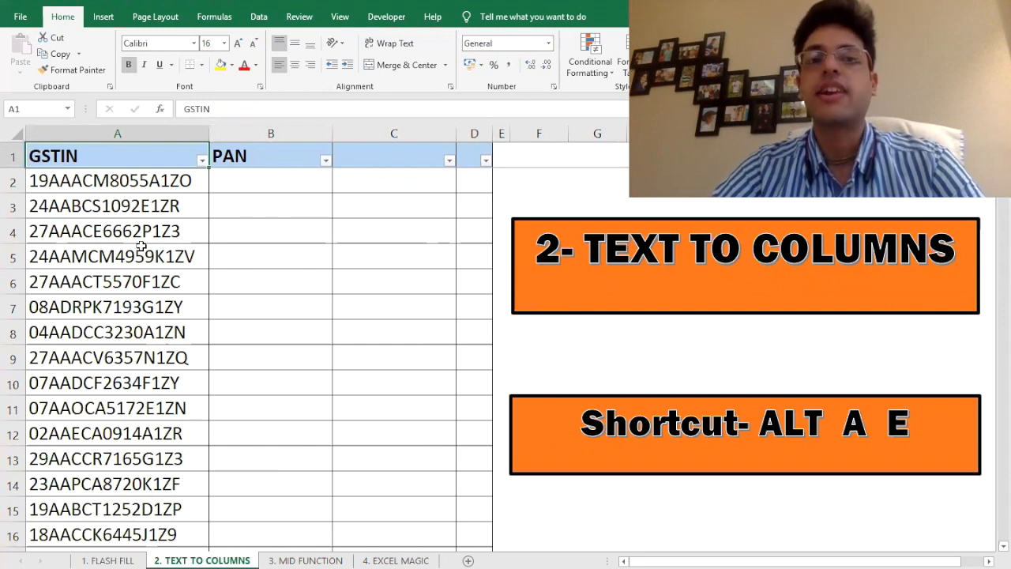
Select the GSTIN codes in A2:A500 and launch Data > Text to Columns
{"action": "left_click", "coordinate": [259, 225]}
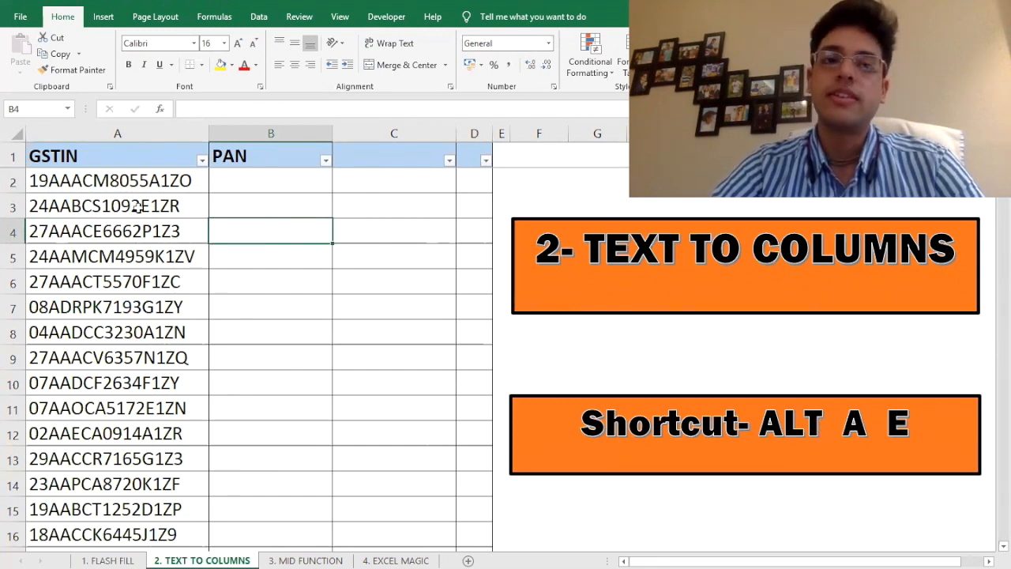
{"action": "left_click", "coordinate": [117, 181]}
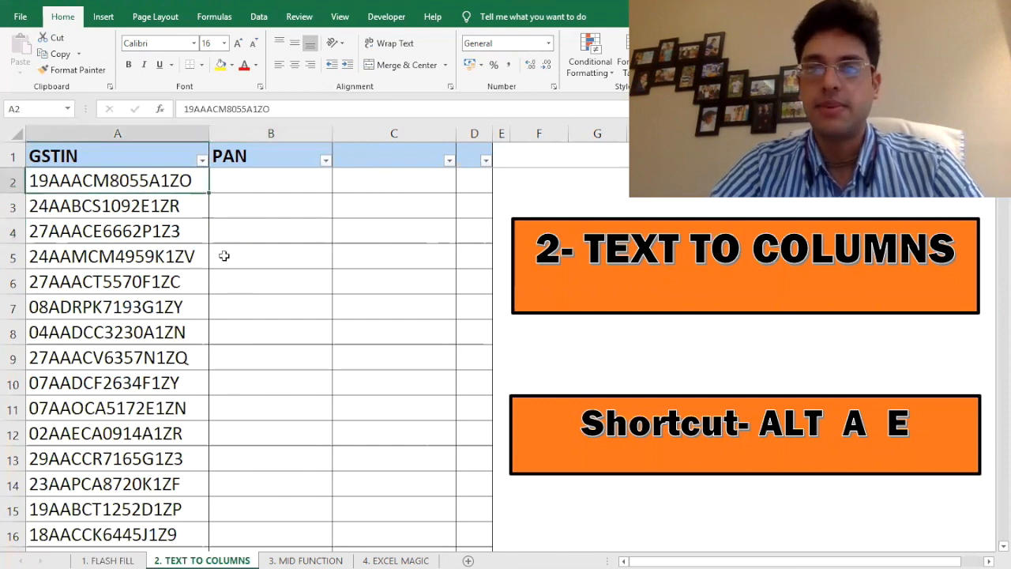
{"action": "key", "text": "Up"}
{"action": "key", "text": "Down"}
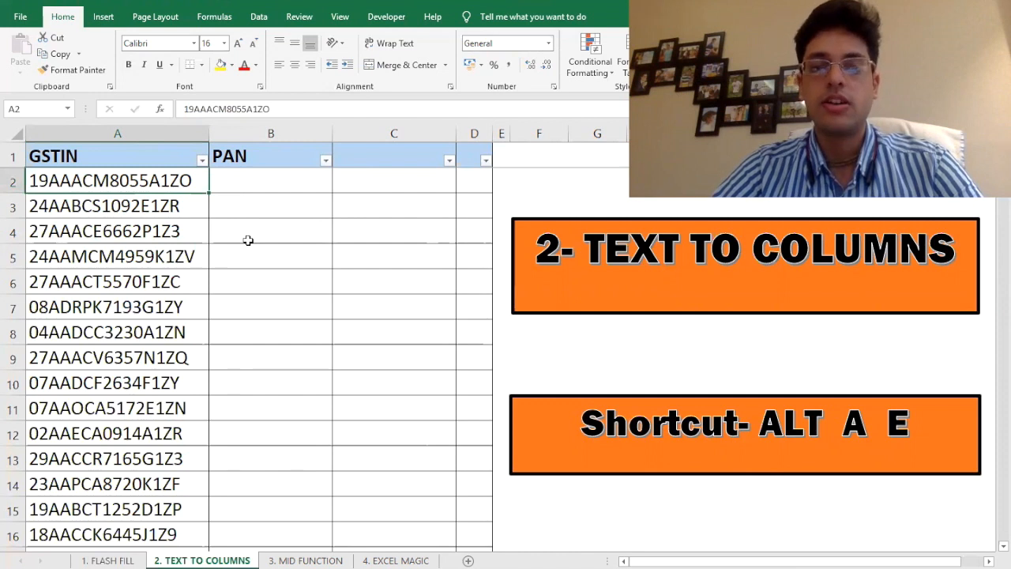
{"action": "key", "text": "ctrl+shift+Down"}
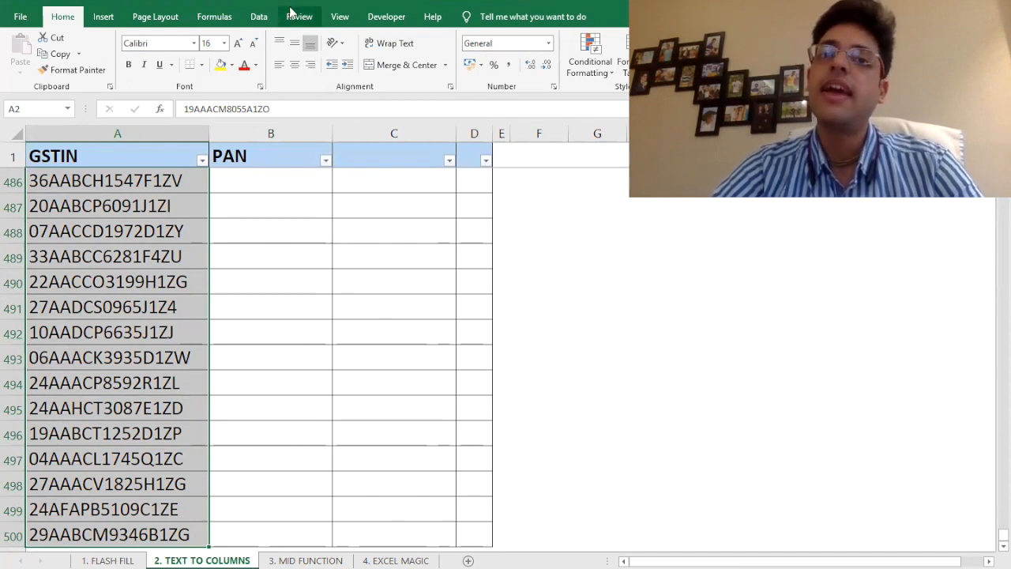
{"action": "left_click", "coordinate": [261, 17]}
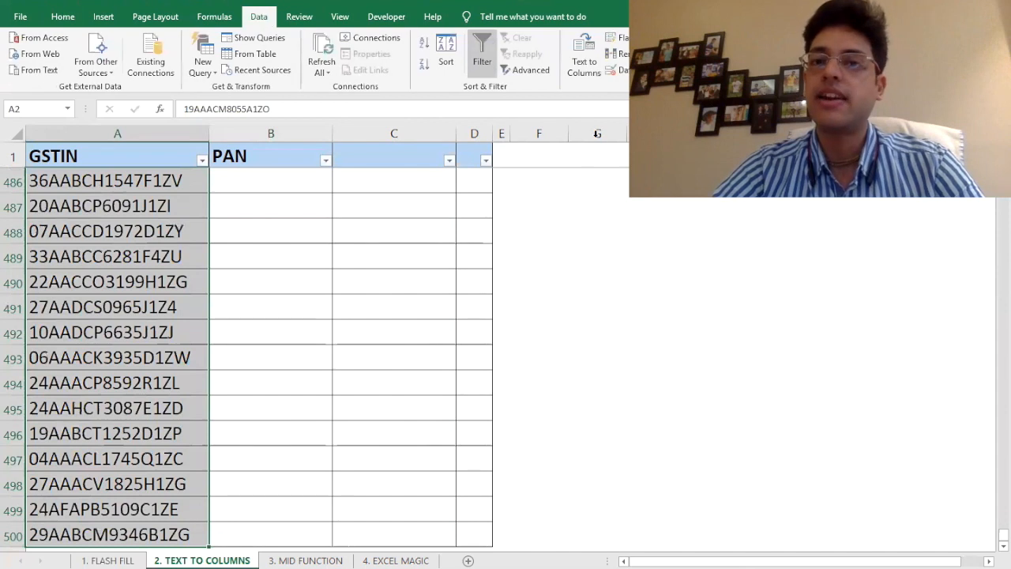
{"action": "left_click", "coordinate": [586, 66]}
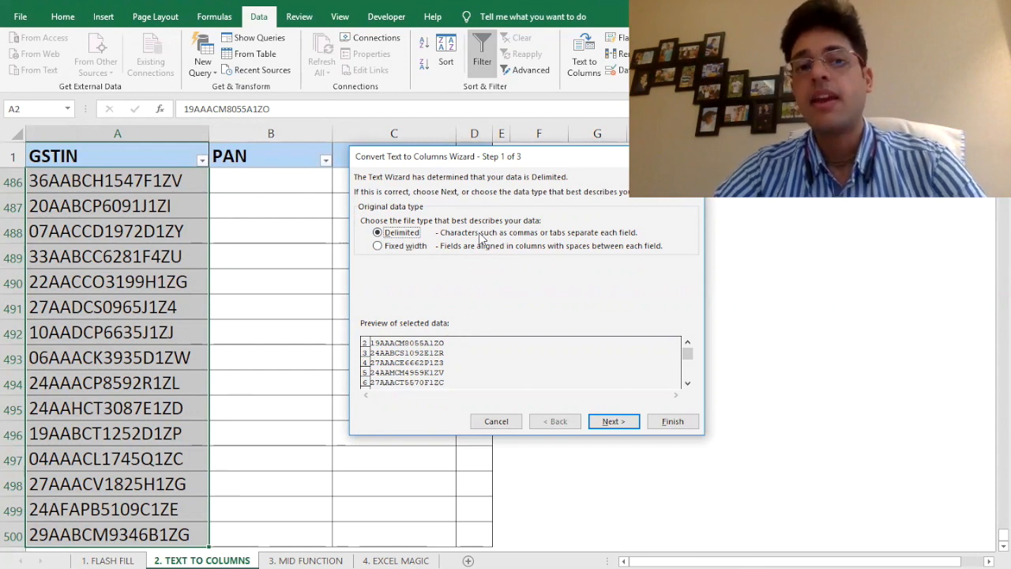
Choose Fixed width in the wizard and continue to step 2
{"action": "left_click", "coordinate": [377, 246]}
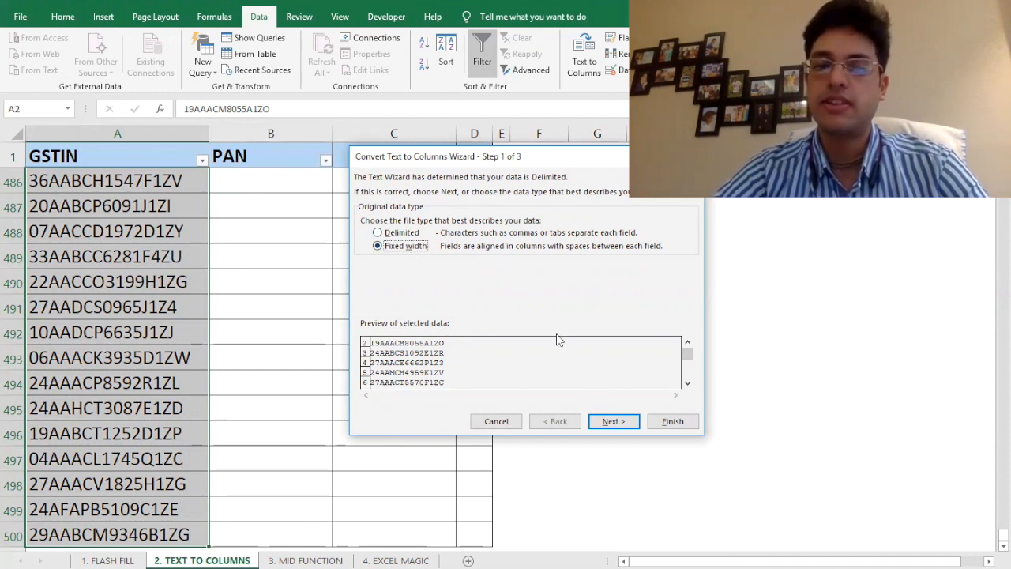
{"action": "left_click", "coordinate": [612, 420]}
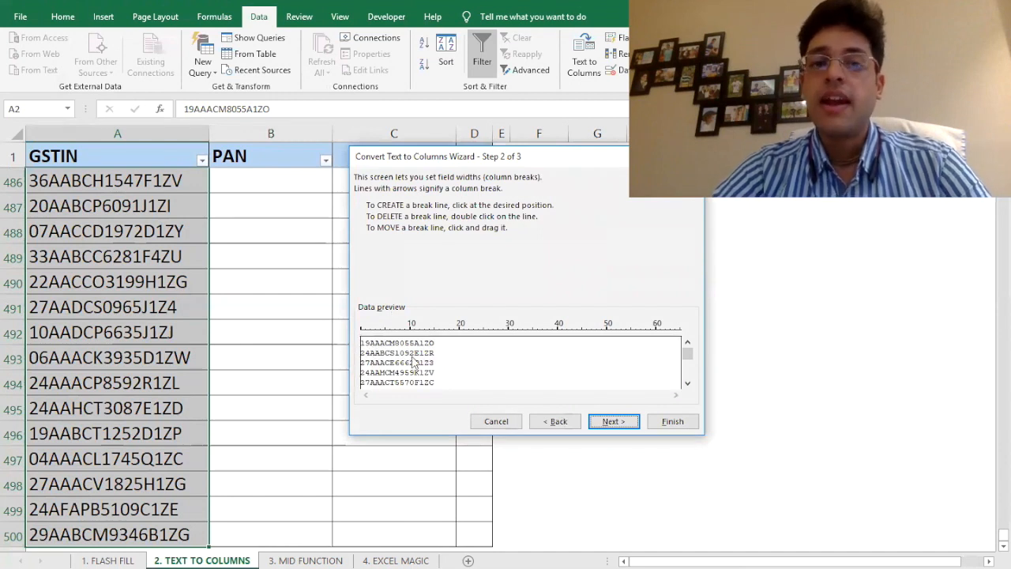
Place breaks after character 2 and after the PAN, remove a stray break, and continue
{"action": "left_click", "coordinate": [369, 339]}
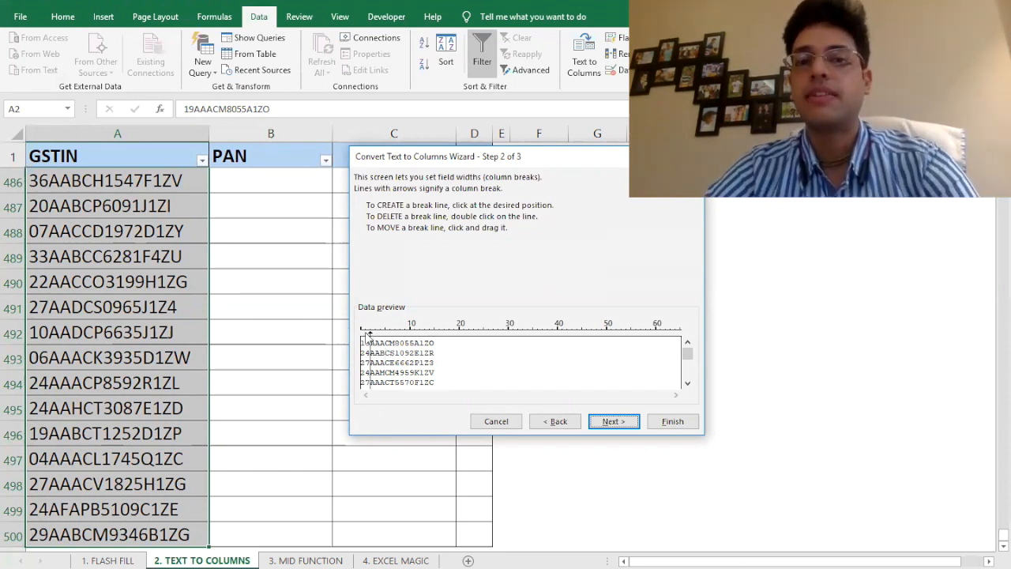
{"action": "left_click", "coordinate": [420, 347]}
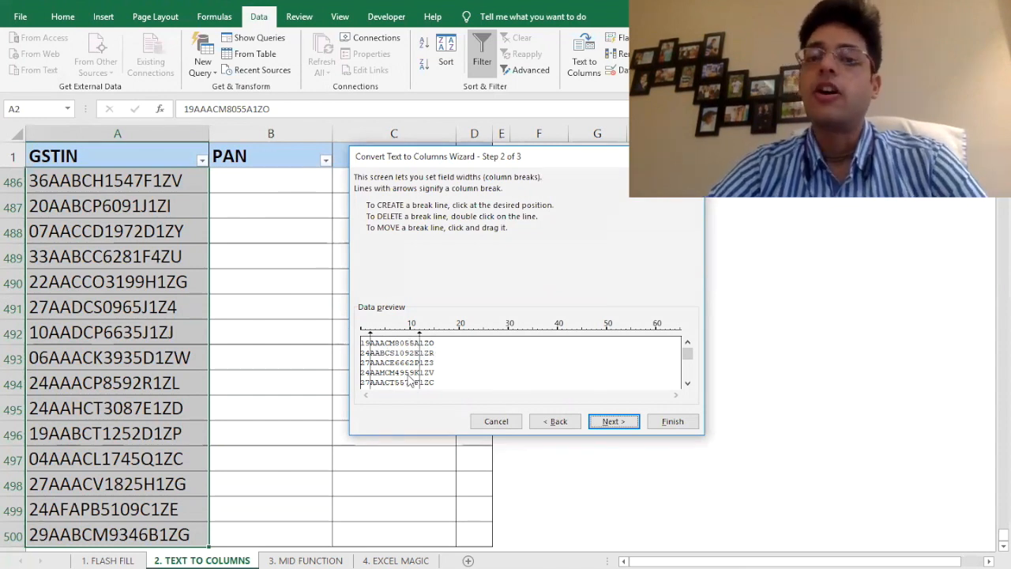
{"action": "left_click", "coordinate": [393, 358]}
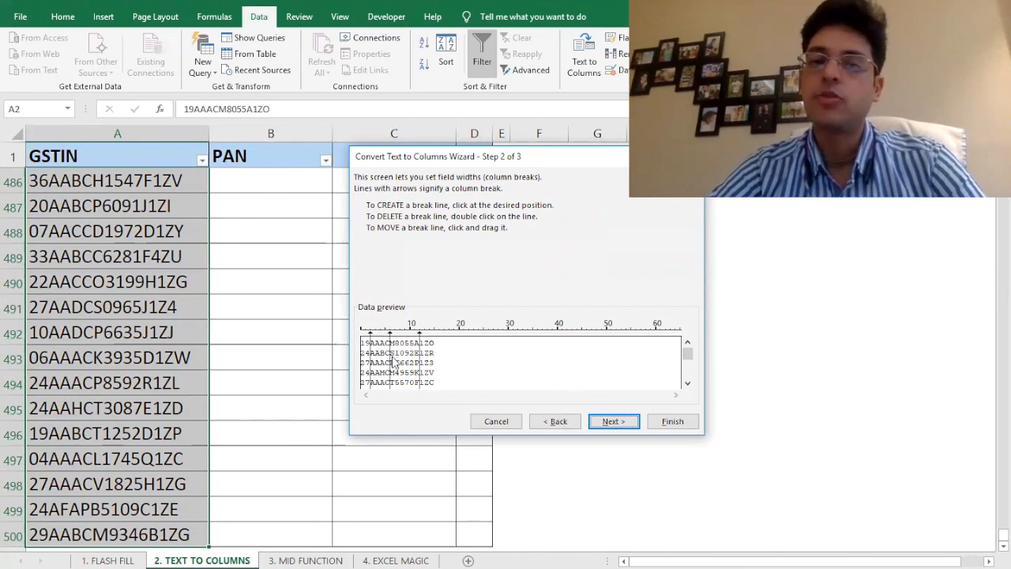
{"action": "double_click", "coordinate": [390, 358]}
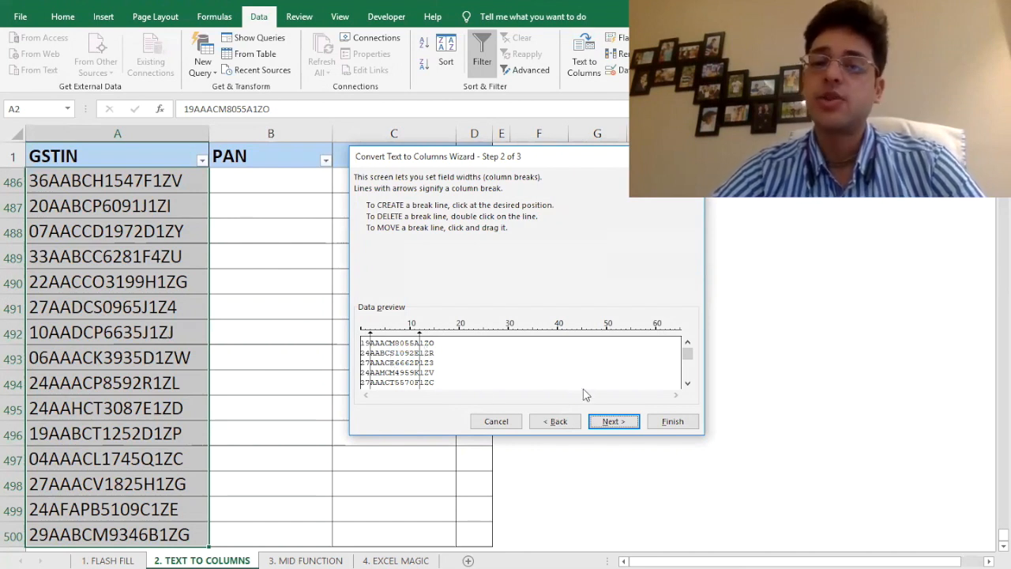
{"action": "left_click", "coordinate": [610, 422]}
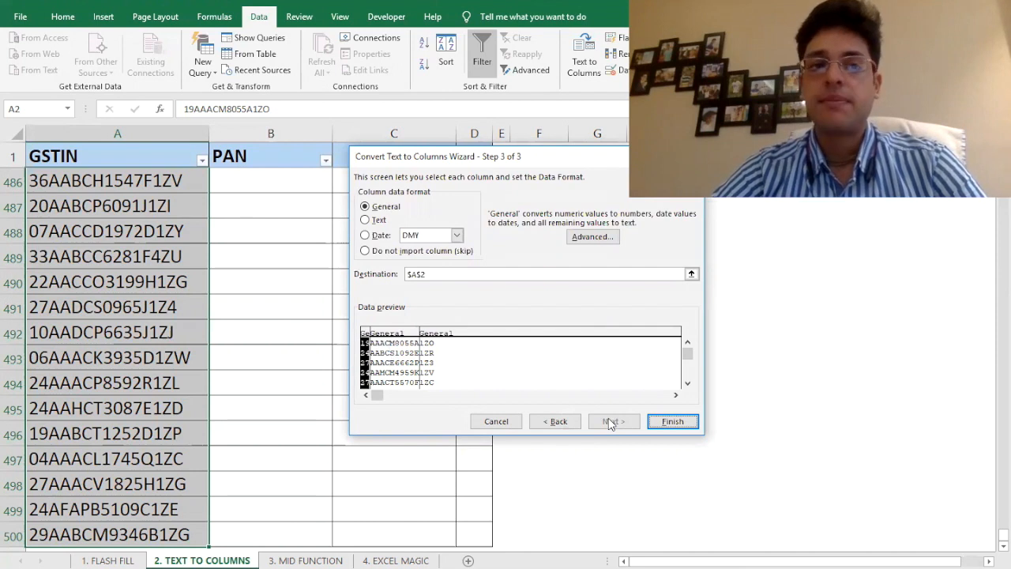
Set the split destination to $B$2, finish, and confirm replacing existing cells
{"action": "left_click", "coordinate": [439, 273]}
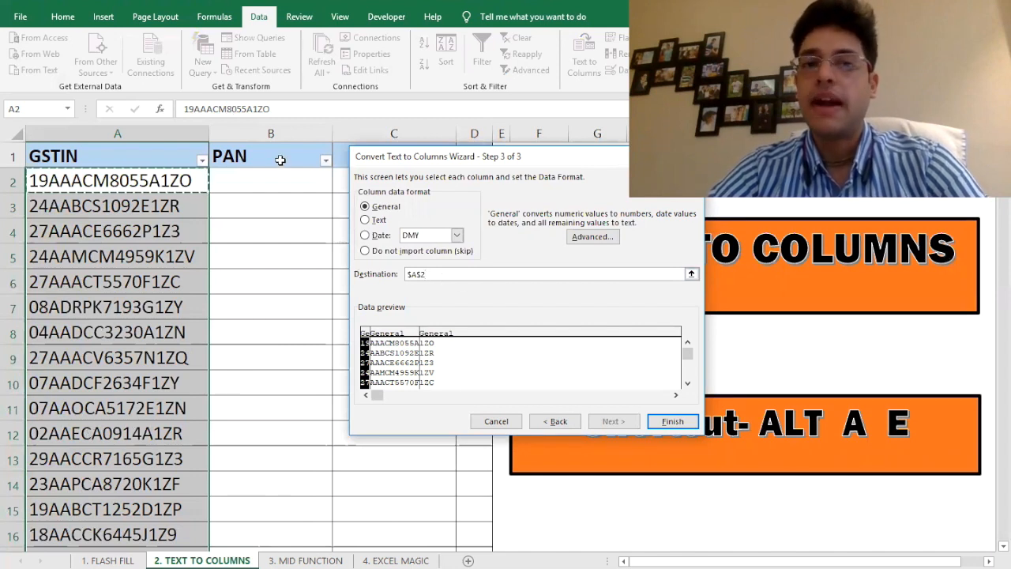
{"action": "left_click", "coordinate": [262, 181]}
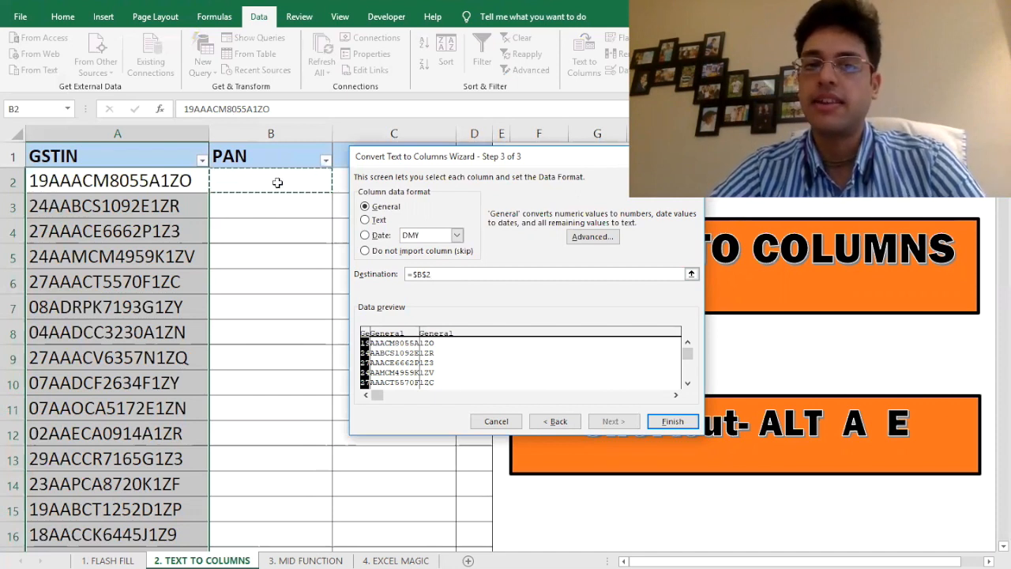
{"action": "left_click", "coordinate": [672, 421]}
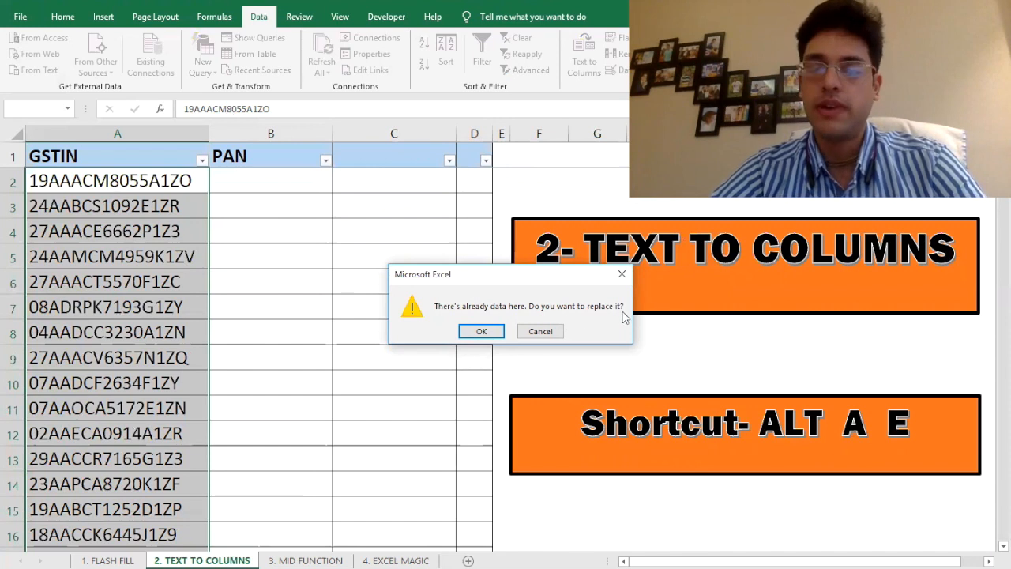
{"action": "left_click", "coordinate": [480, 331]}
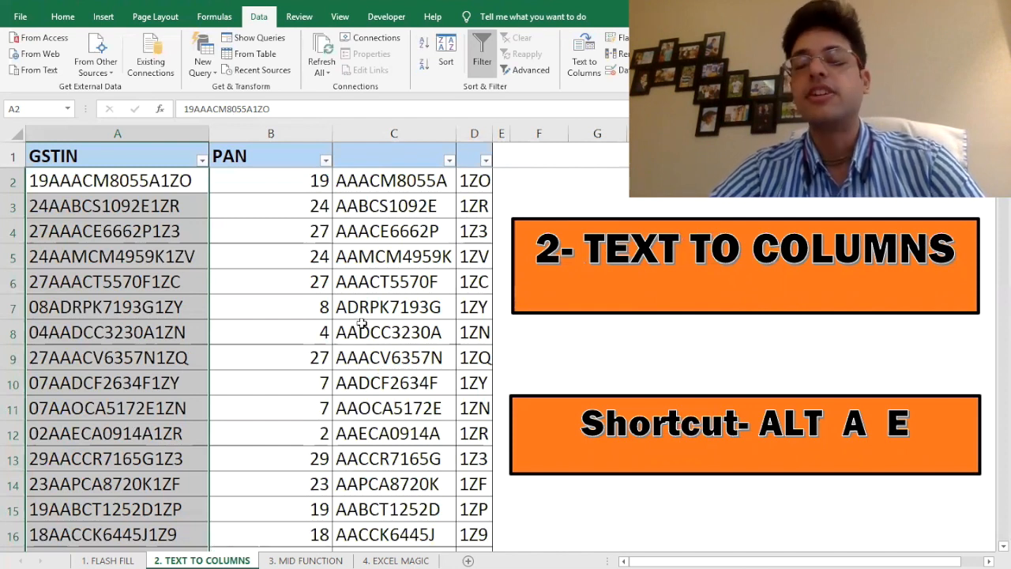
Copy the PANs from column C over column B's digits and clear column C
{"action": "left_click", "coordinate": [312, 183]}
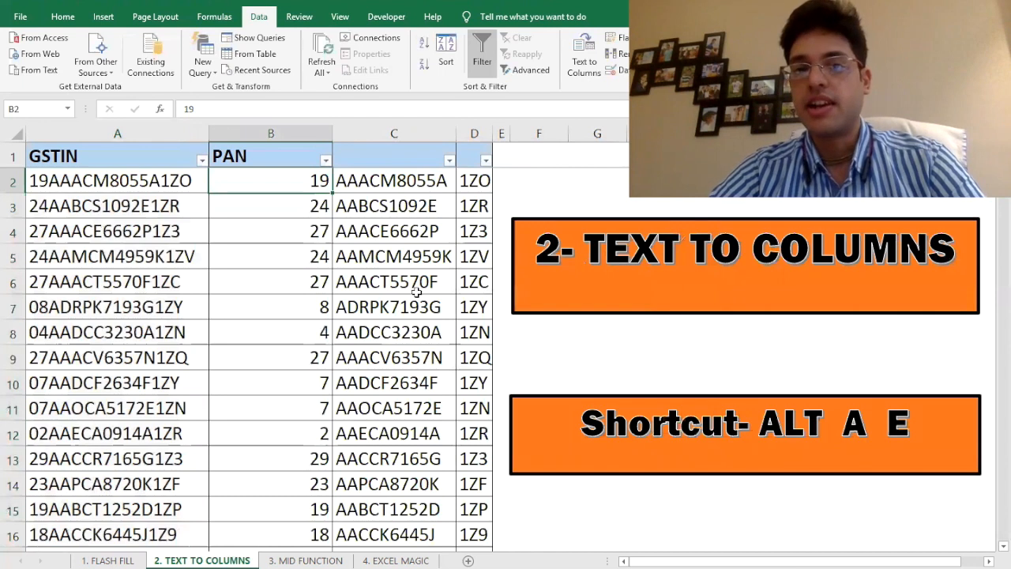
{"action": "key", "text": "Right"}
{"action": "key", "text": "ctrl+shift+Down"}
{"action": "key", "text": "ctrl+c"}
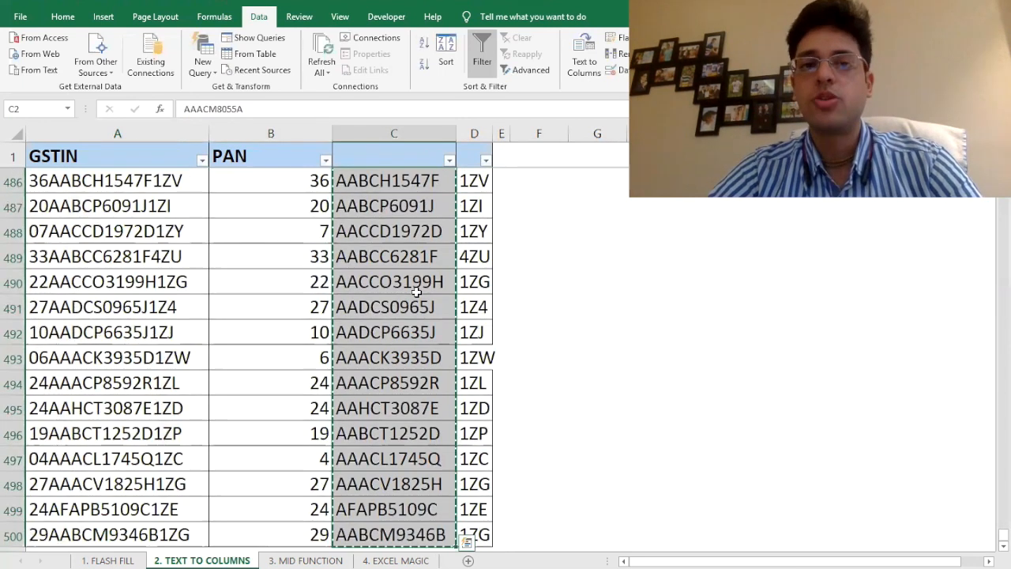
{"action": "key", "text": "Left"}
{"action": "key", "text": "ctrl+v"}
{"action": "key", "text": "Right"}
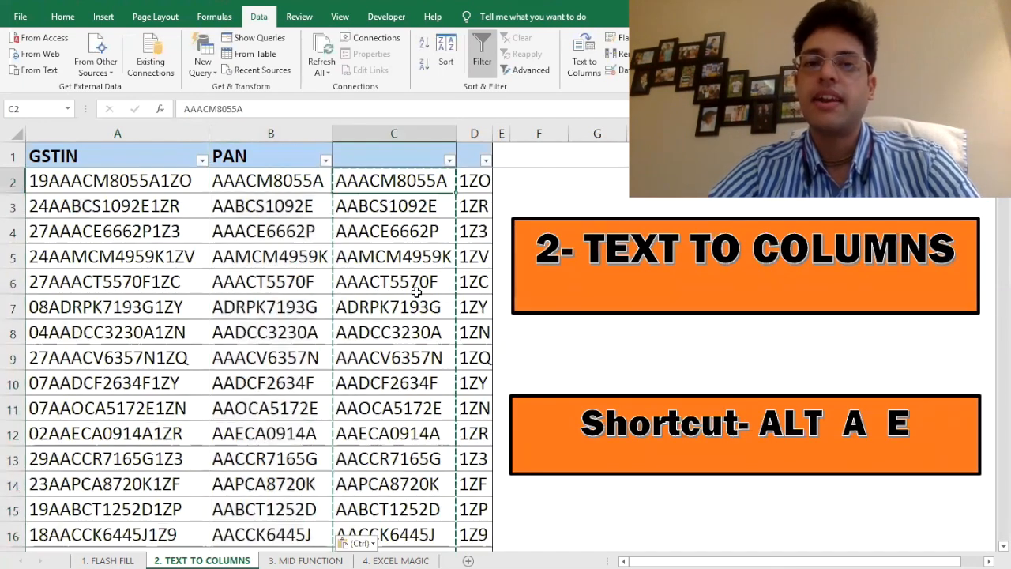
{"action": "key", "text": "ctrl+shift+Down"}
{"action": "key", "text": "Delete"}
{"action": "key", "text": "Up"}
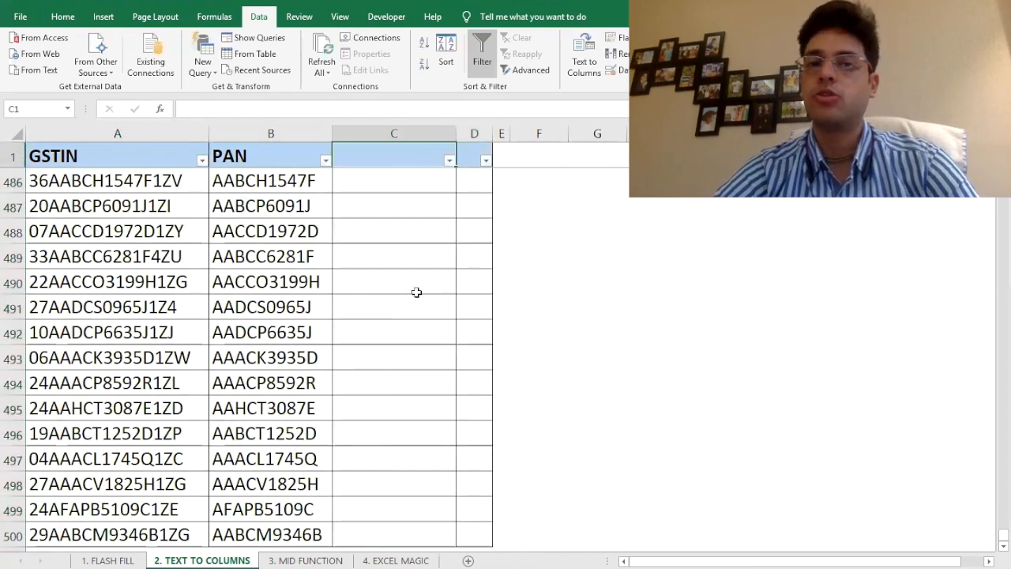
{"action": "key", "text": "Left"}
{"action": "key", "text": "Down"}
Enter =LEN(B2) in C2 and fill it down to row 500
{"action": "key", "text": "Right"}
{"action": "type", "text": "="}
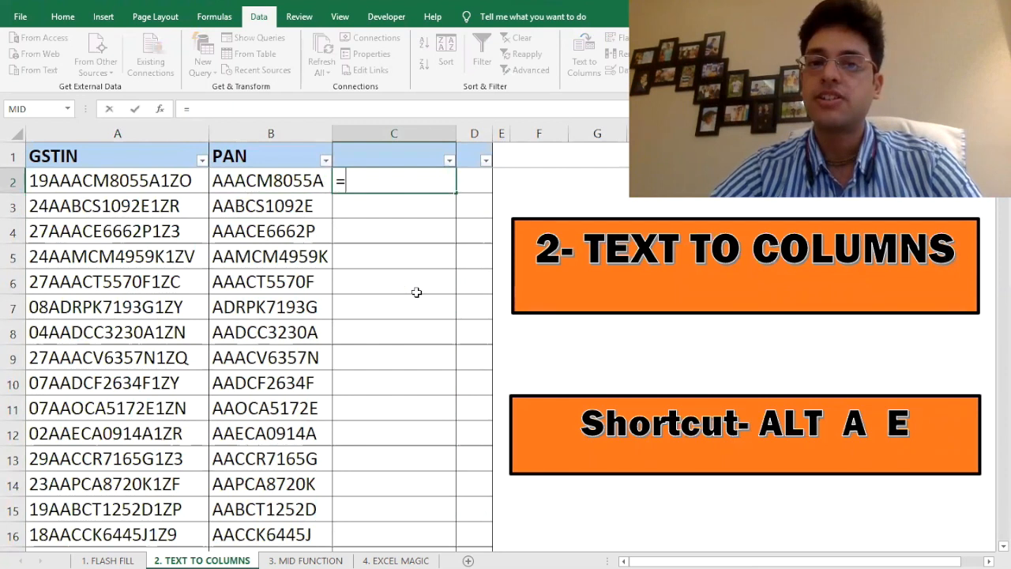
{"action": "type", "text": "LEN(B2)"}
{"action": "key", "text": "ctrl+Return"}
{"action": "key", "text": "Left"}
{"action": "key", "text": "ctrl+Down"}
{"action": "key", "text": "Right"}
{"action": "key", "text": "ctrl+shift+Up"}
{"action": "key", "text": "ctrl+d"}
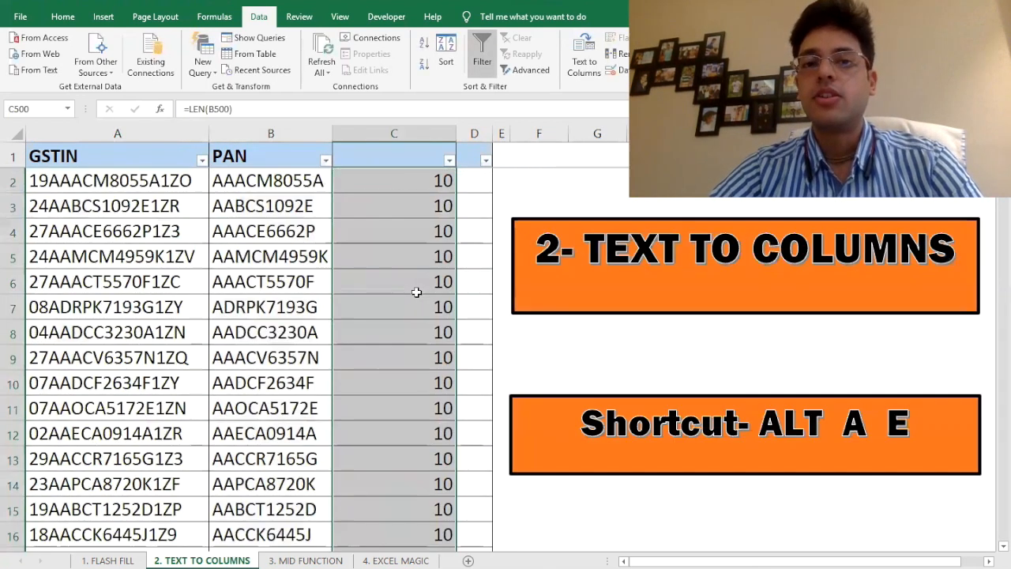
{"action": "key", "text": "ctrl+Up"}
Confirm column C's filter list shows only 10, then go to the 3. MID FUNCTION sheet
{"action": "key", "text": "Up"}
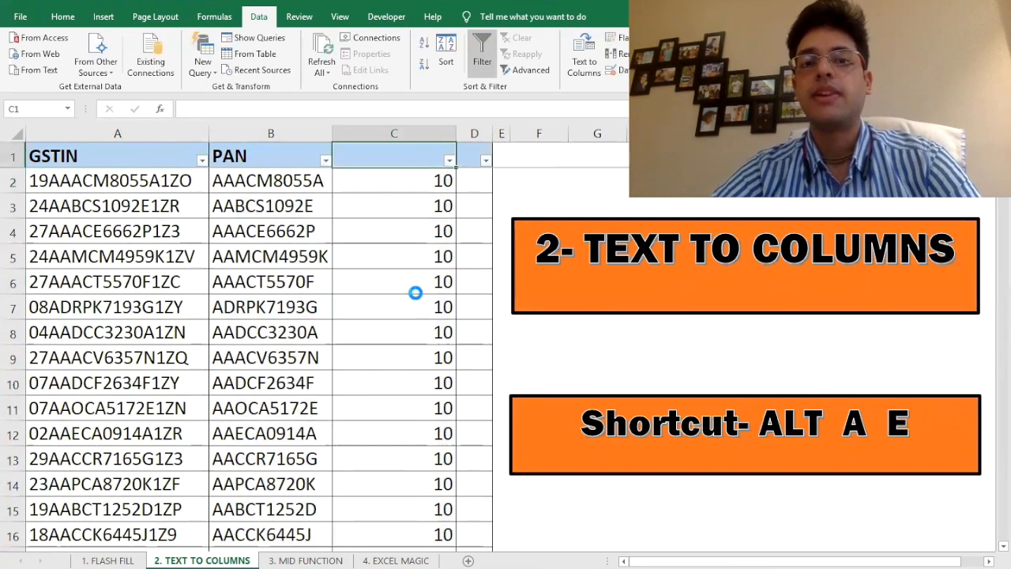
{"action": "key", "text": "alt+Down"}
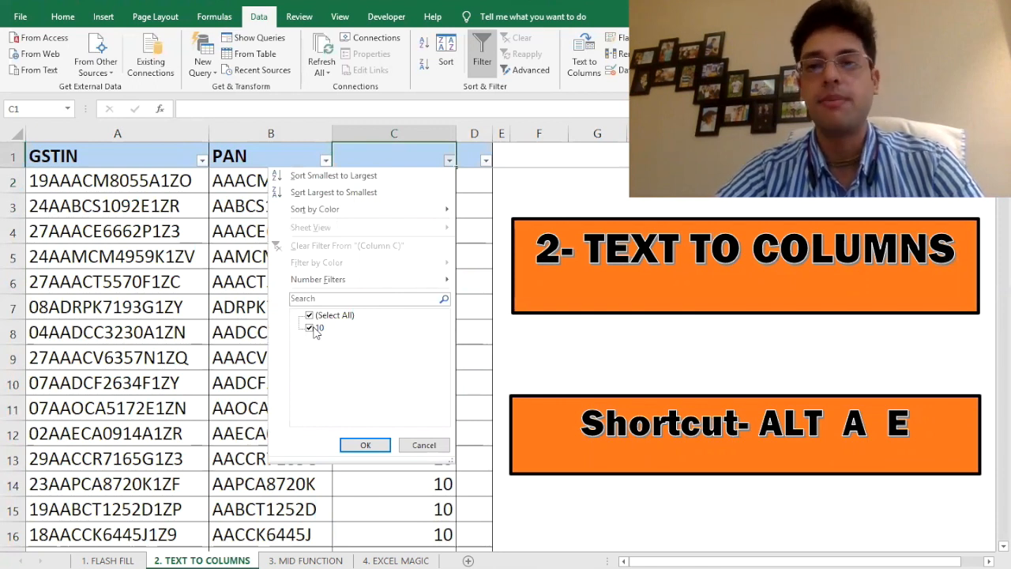
{"action": "key", "text": "Escape"}
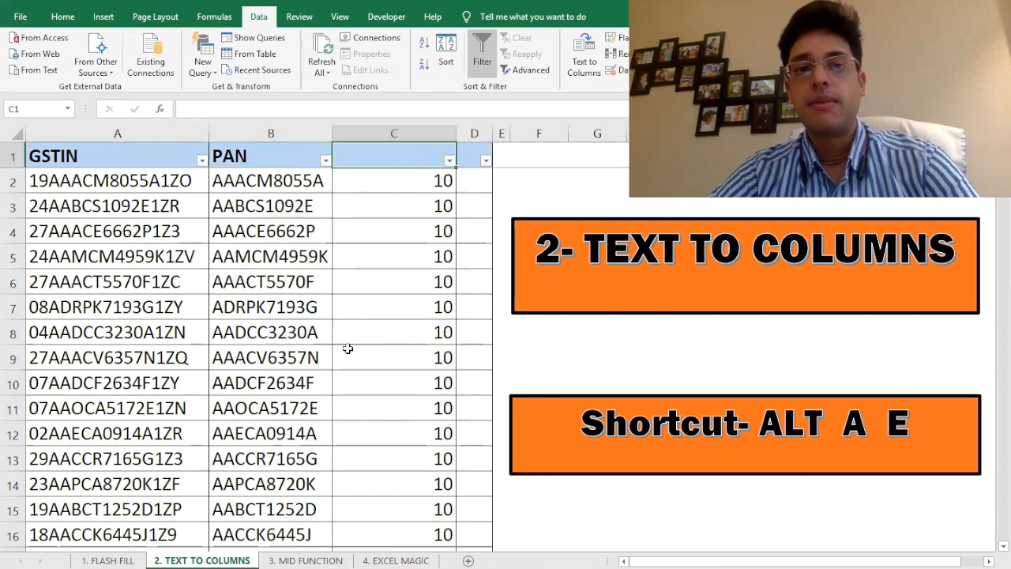
{"action": "left_click", "coordinate": [308, 269]}
{"action": "key", "text": "ctrl+Page_Down"}
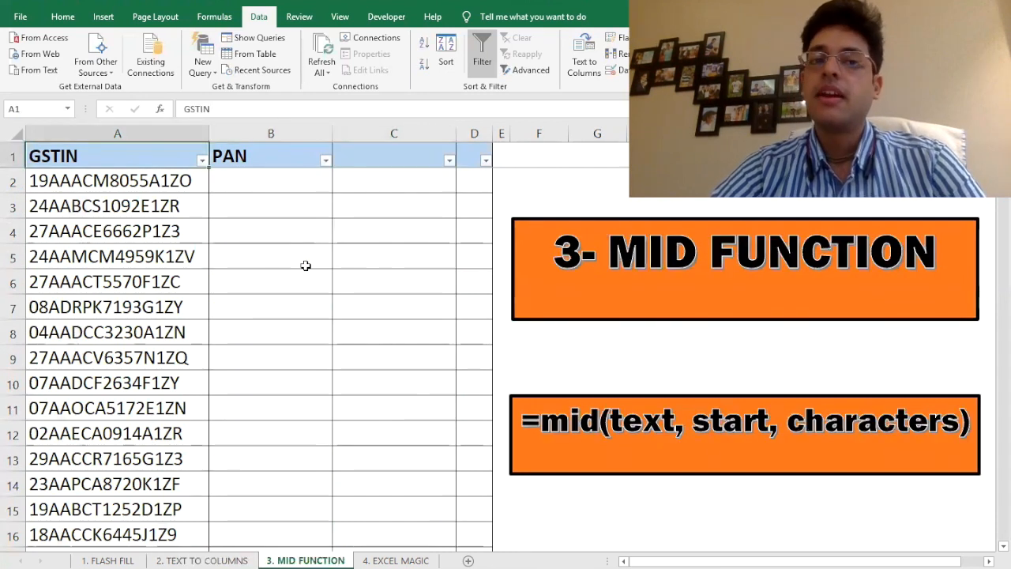
Go to cell B2, the first PAN cell on the MID FUNCTION sheet
{"action": "key", "text": "Down"}
{"action": "key", "text": "Right"}
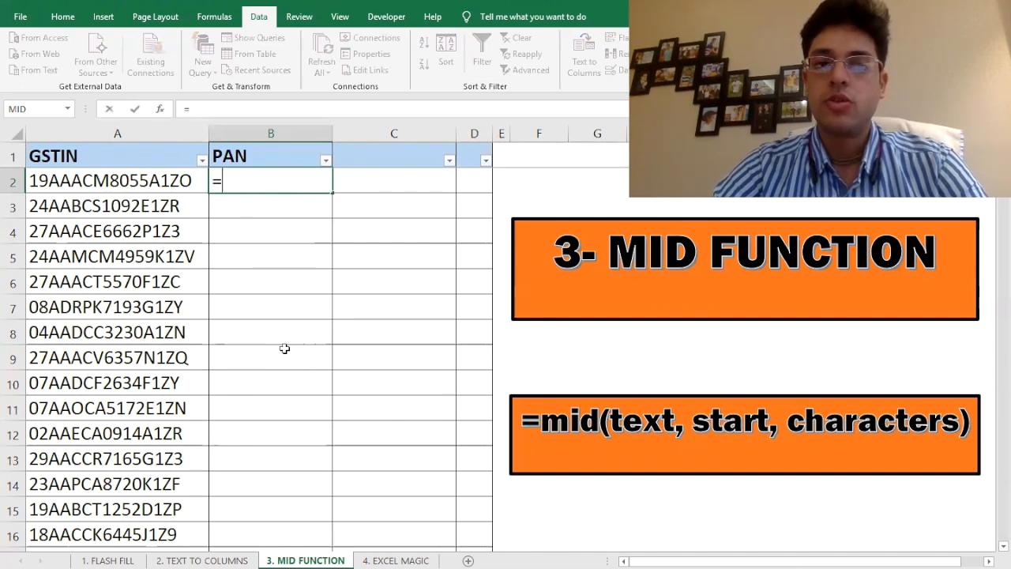
Enter =MID(A2,3,10) in B2 to extract the first PAN
{"action": "type", "text": "mid("}
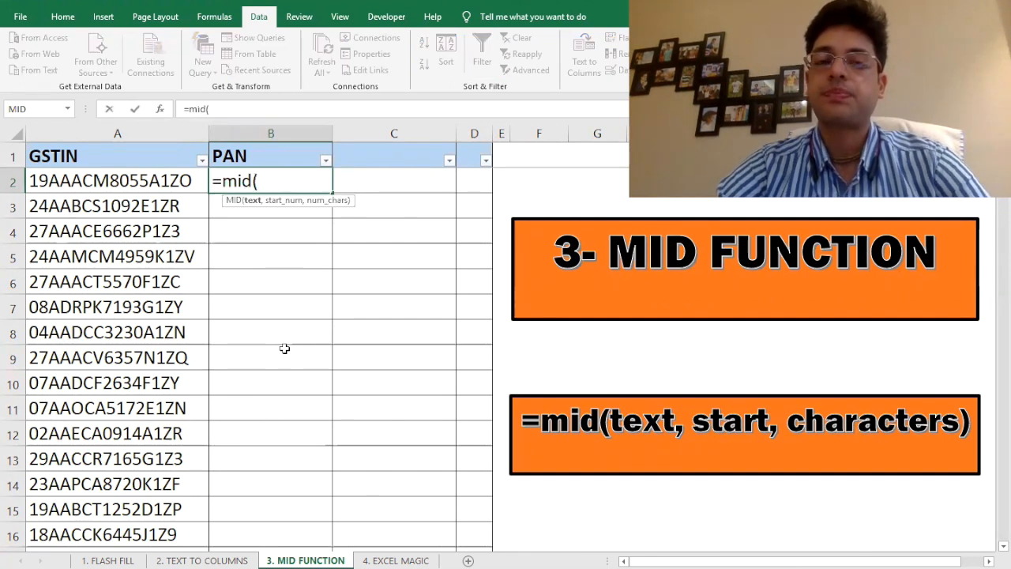
{"action": "left_click", "coordinate": [83, 180]}
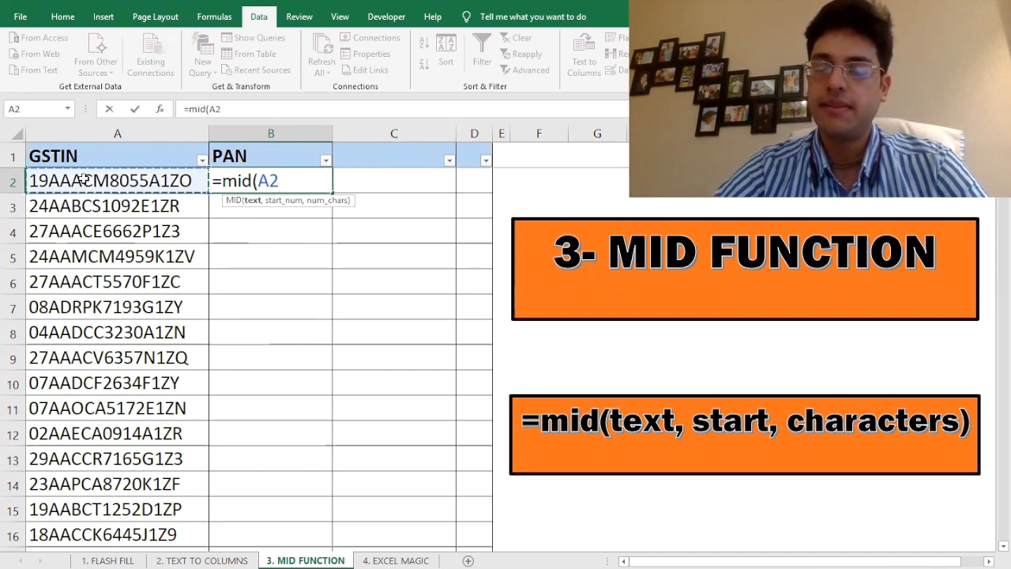
{"action": "type", "text": ","}
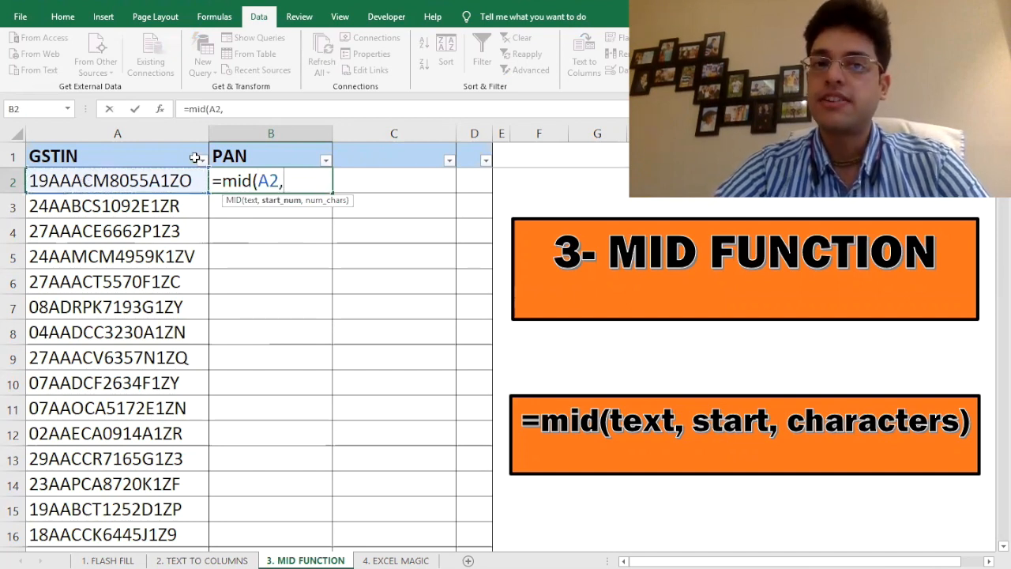
{"action": "type", "text": "3"}
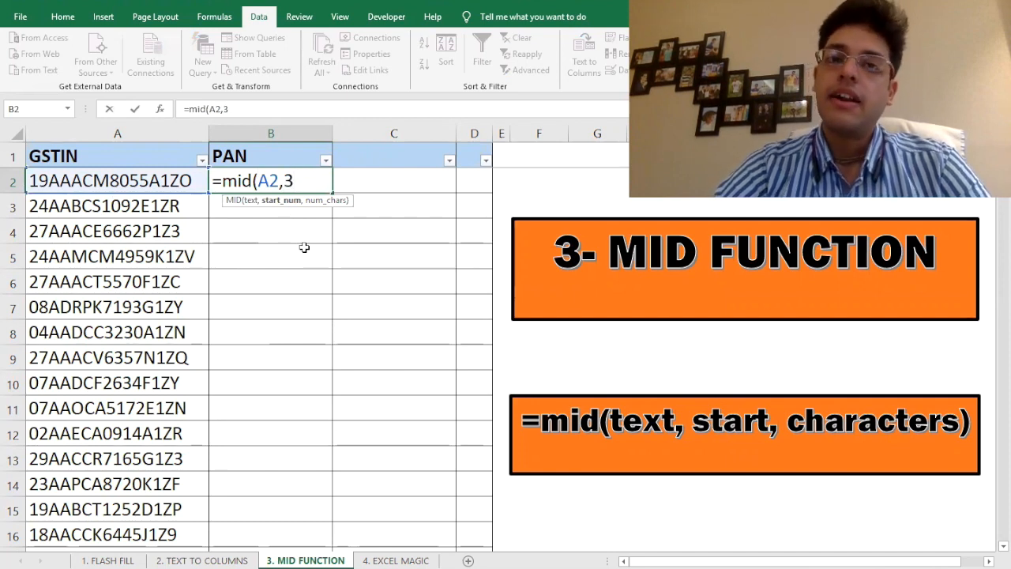
{"action": "type", "text": ",10)"}
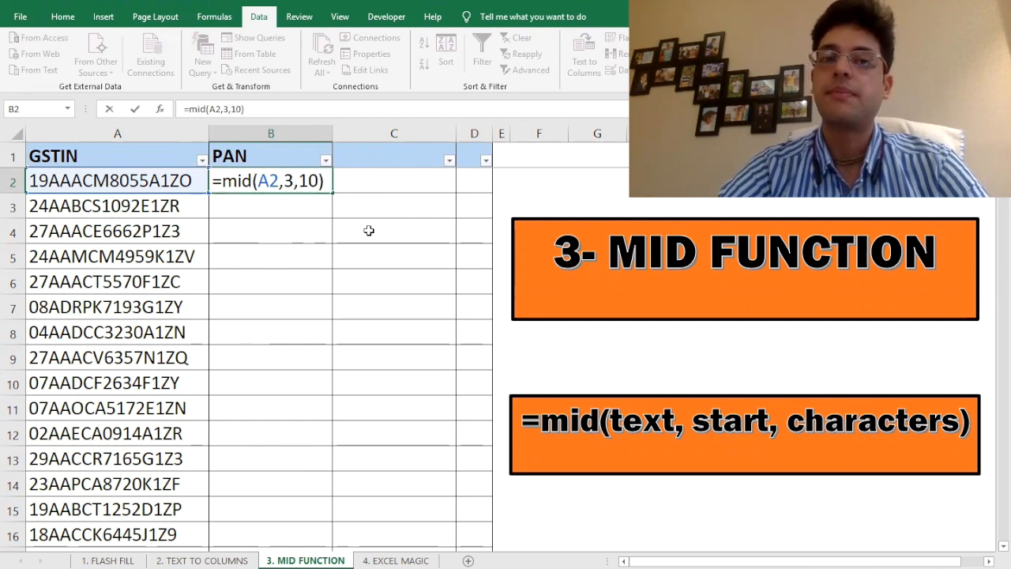
{"action": "key", "text": "Return"}
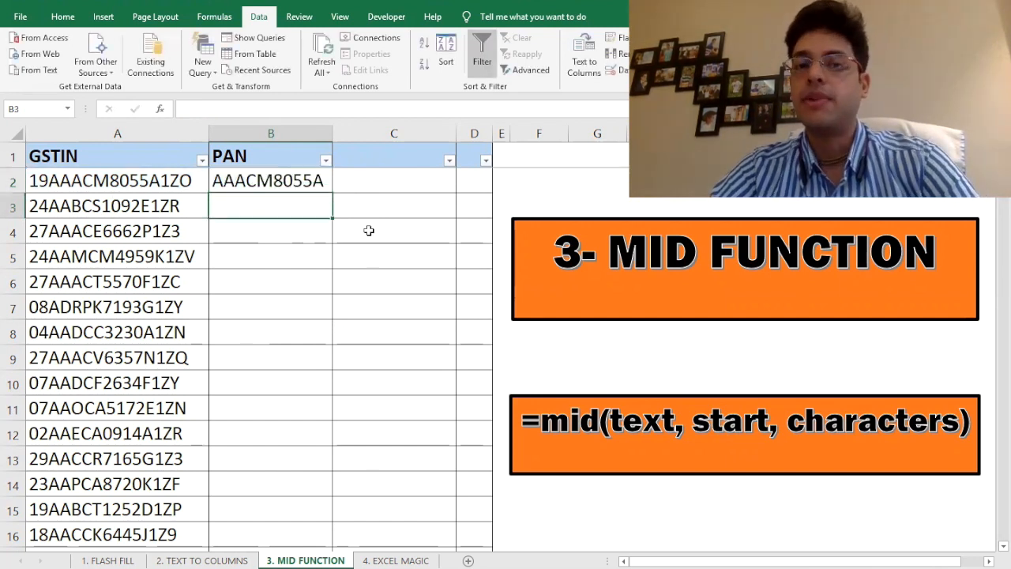
Fill the MID formula down the PAN column from B2 to B500
{"action": "key", "text": "Up"}
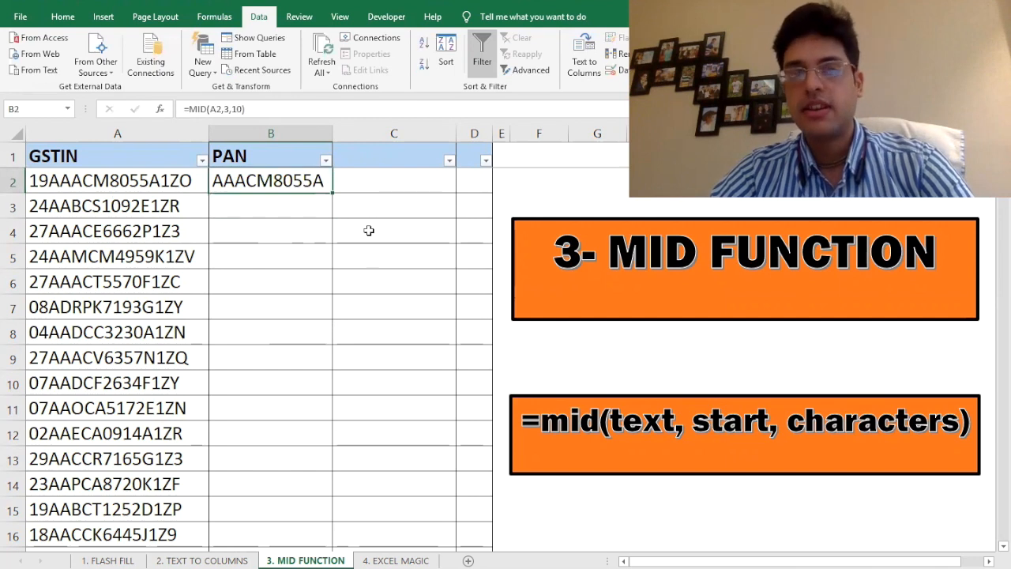
{"action": "key", "text": "Left"}
{"action": "key", "text": "ctrl+Down"}
{"action": "key", "text": "Right"}
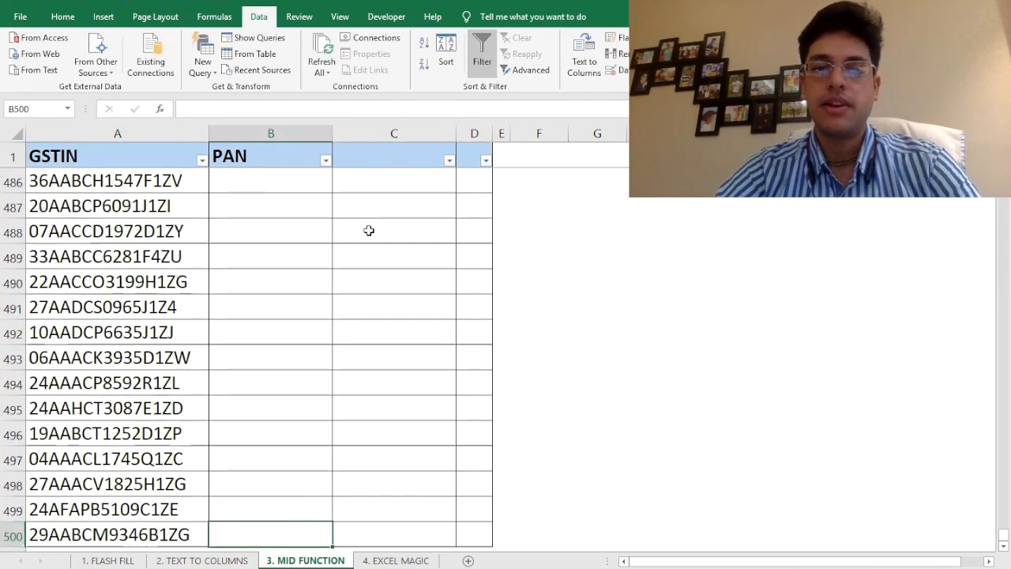
{"action": "key", "text": "ctrl+shift+Up"}
{"action": "key", "text": "ctrl+d"}
{"action": "key", "text": "ctrl+Up"}
{"action": "key", "text": "Down"}
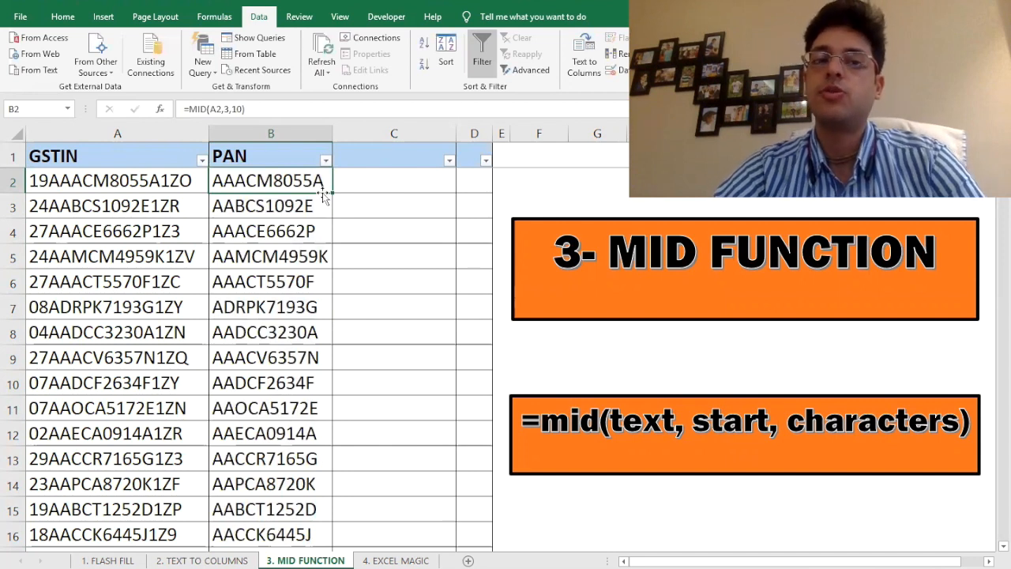
{"action": "key", "text": "Left"}
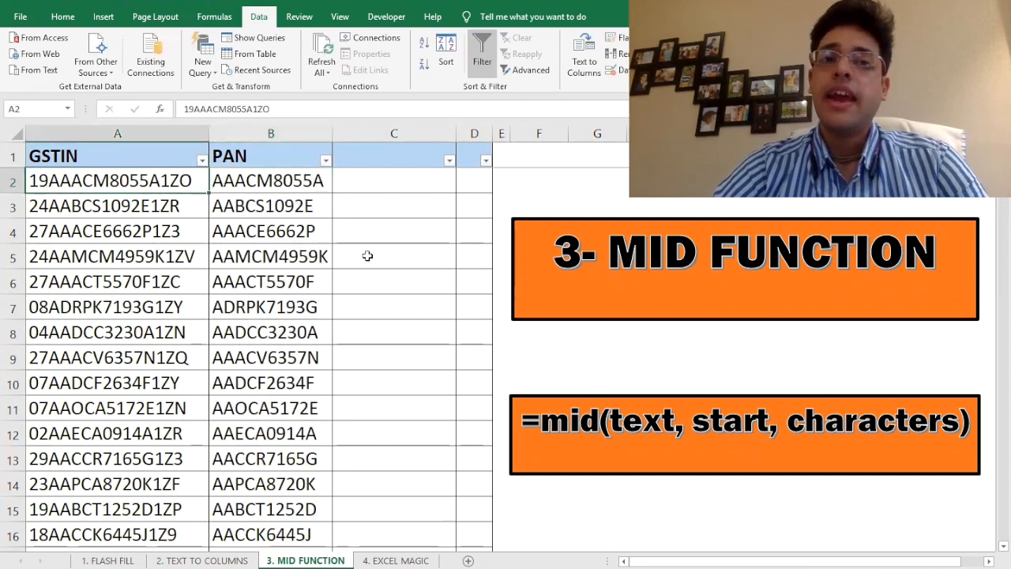
{"action": "key", "text": "F2"}
{"action": "key", "text": "Left"}
{"action": "key", "text": "Left"}
{"action": "key", "text": "Left"}
{"action": "key", "text": "Left"}
{"action": "key", "text": "Left"}
{"action": "key", "text": "Left"}
{"action": "key", "text": "Left"}
{"action": "key", "text": "Left"}
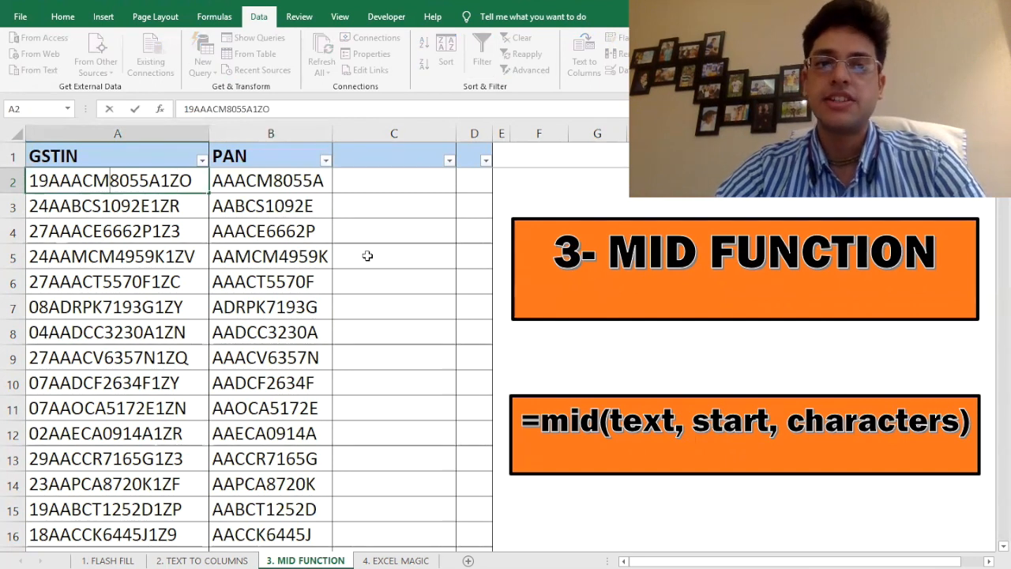
{"action": "key", "text": "BackSpace"}
{"action": "type", "text": "D"}
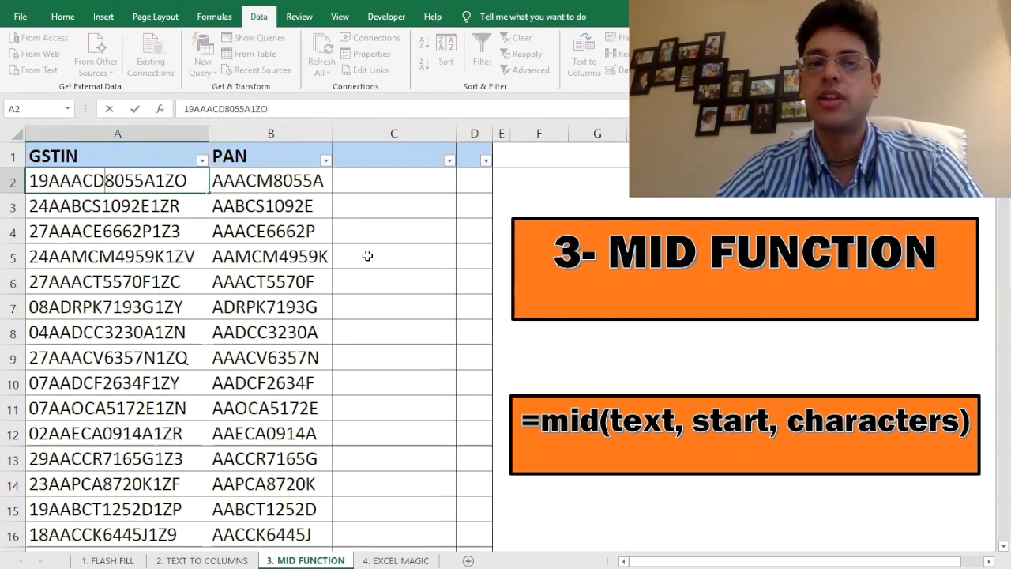
{"action": "key", "text": "Return"}
{"action": "key", "text": "Up"}
{"action": "key", "text": "Right"}
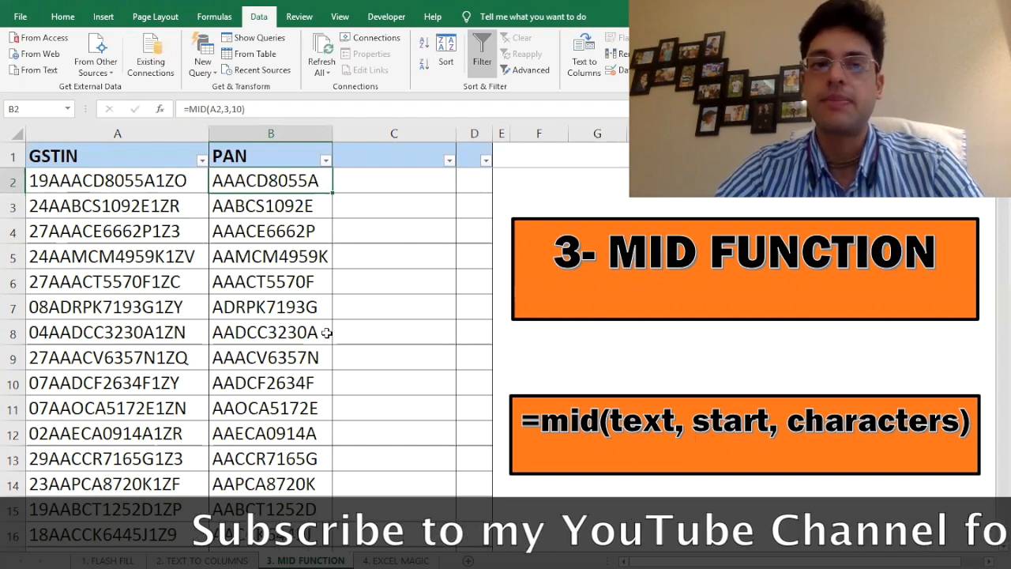
{"action": "key", "text": "Left"}
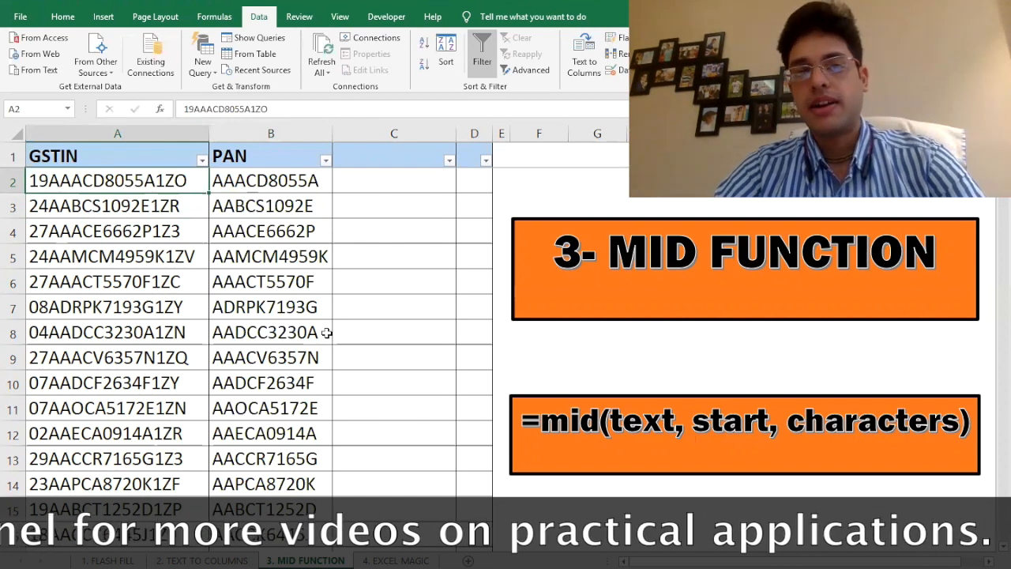
Delete the GSTIN's leading 1 as a test and inspect the MID formula in B2
{"action": "key", "text": "F2"}
{"action": "key", "text": "Home"}
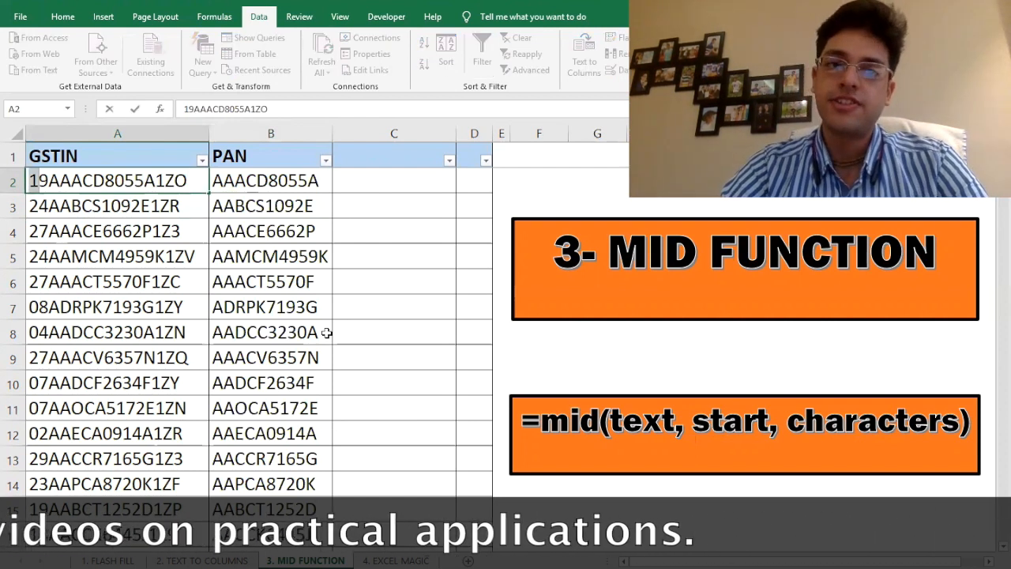
{"action": "key", "text": "Delete"}
{"action": "key", "text": "Return"}
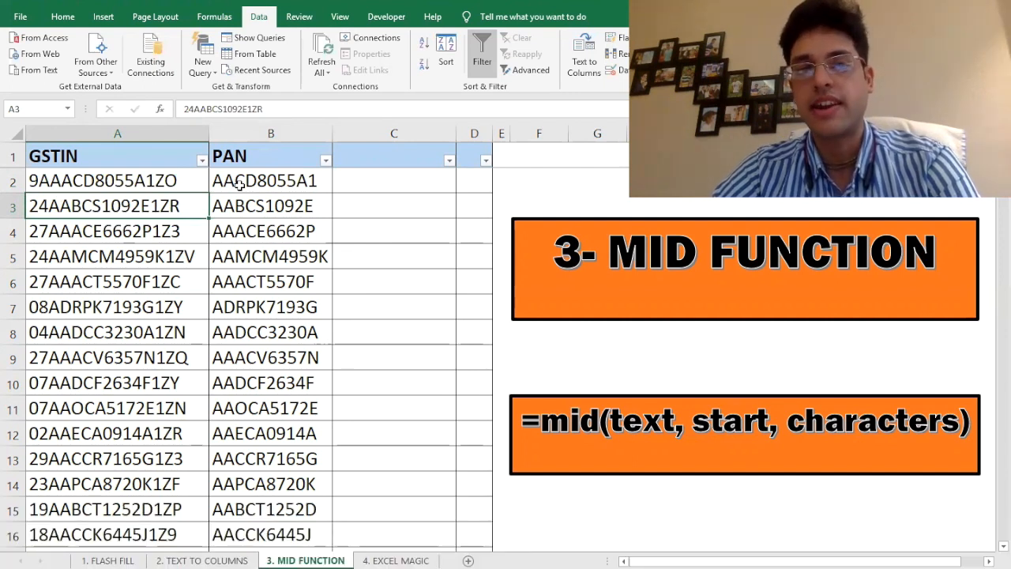
{"action": "left_click", "coordinate": [292, 184]}
{"action": "key", "text": "F2"}
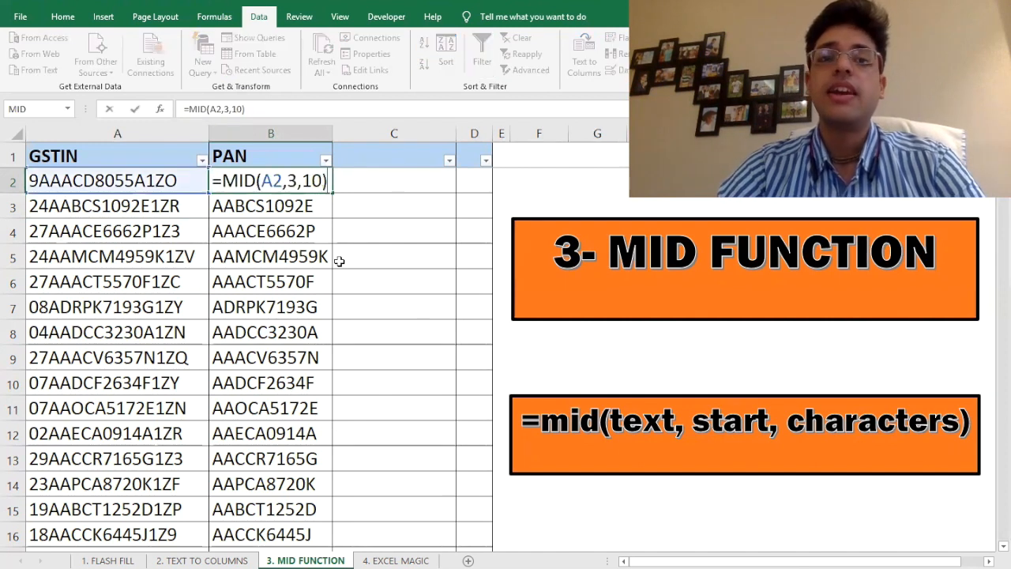
{"action": "key", "text": "Escape"}
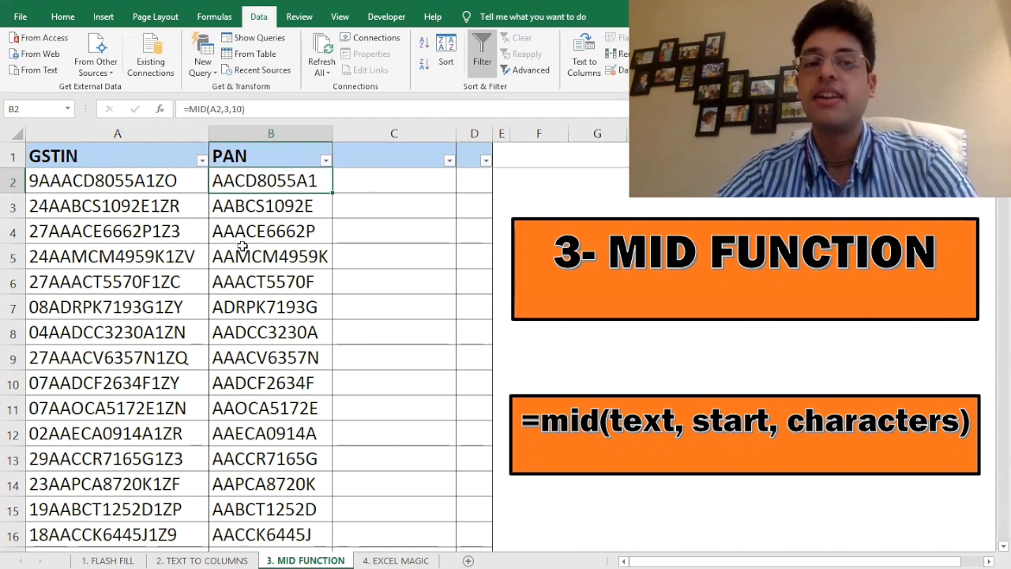
Restore the leading 1 in the GSTIN, then select B2 on the 4. EXCEL MAGIC sheet
{"action": "key", "text": "Left"}
{"action": "key", "text": "F2"}
{"action": "key", "text": "Home"}
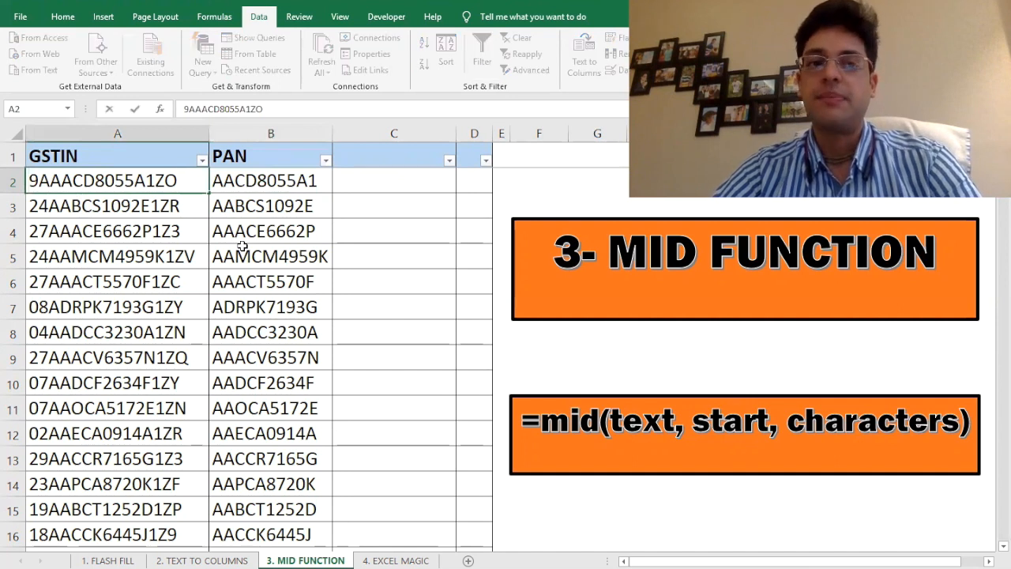
{"action": "type", "text": "1"}
{"action": "key", "text": "Return"}
{"action": "key", "text": "Right"}
{"action": "key", "text": "Up"}
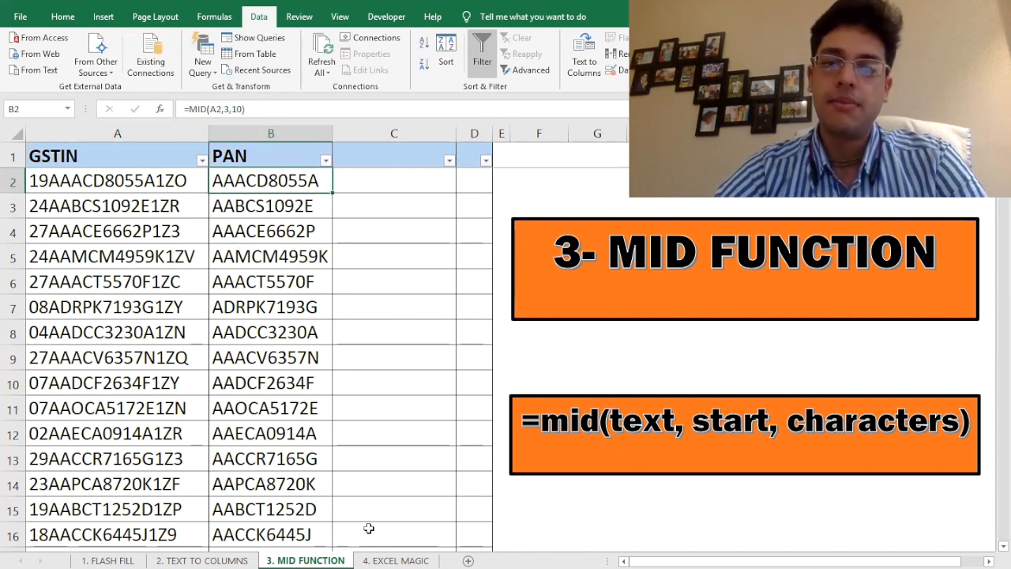
{"action": "left_click", "coordinate": [398, 560]}
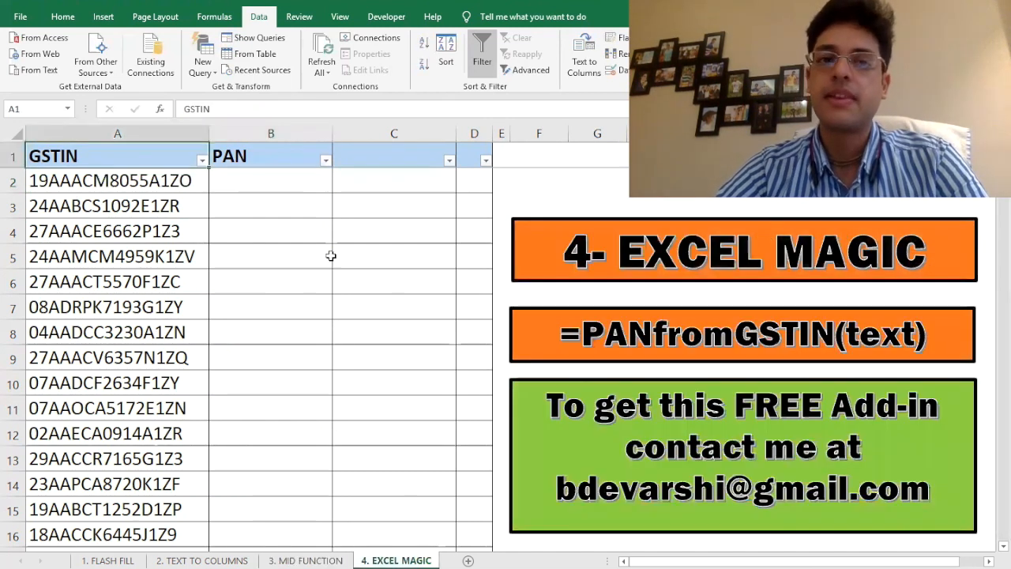
{"action": "left_click", "coordinate": [251, 174]}
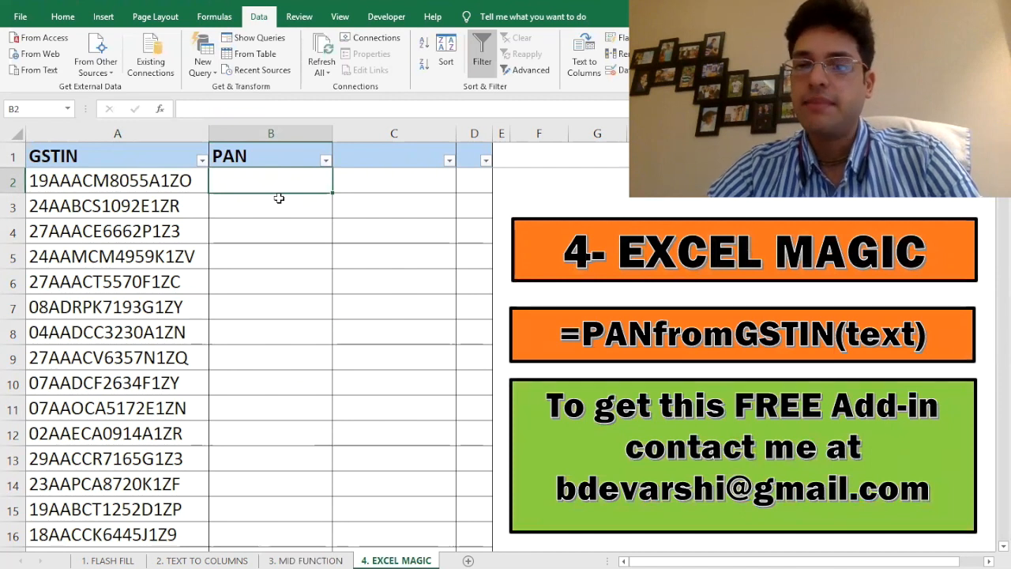